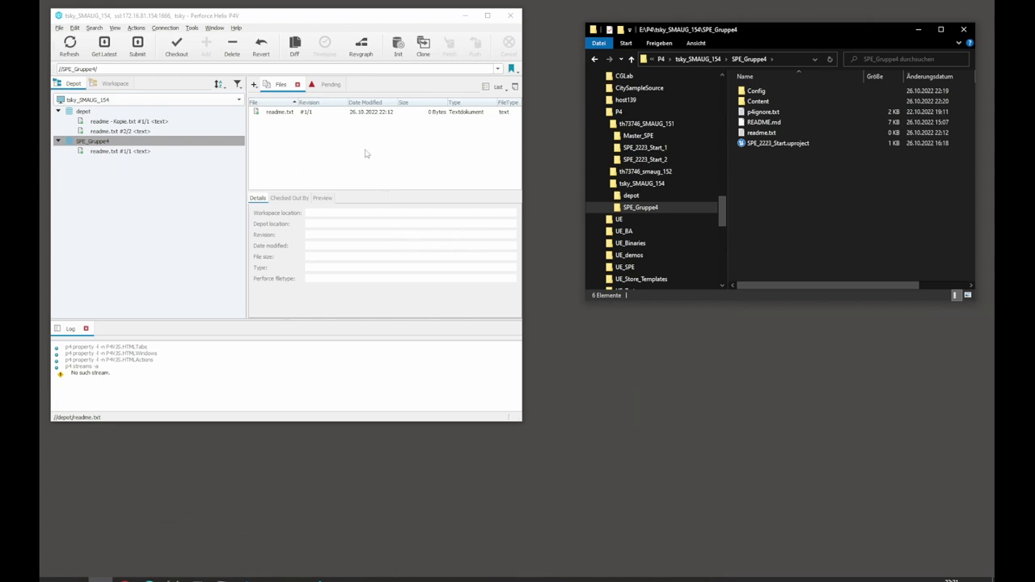
- Switch P4V to the SPE_Gruppe4 workspace and inspect p4ignore.txt's details in the Workspace view
left_click(144, 100)
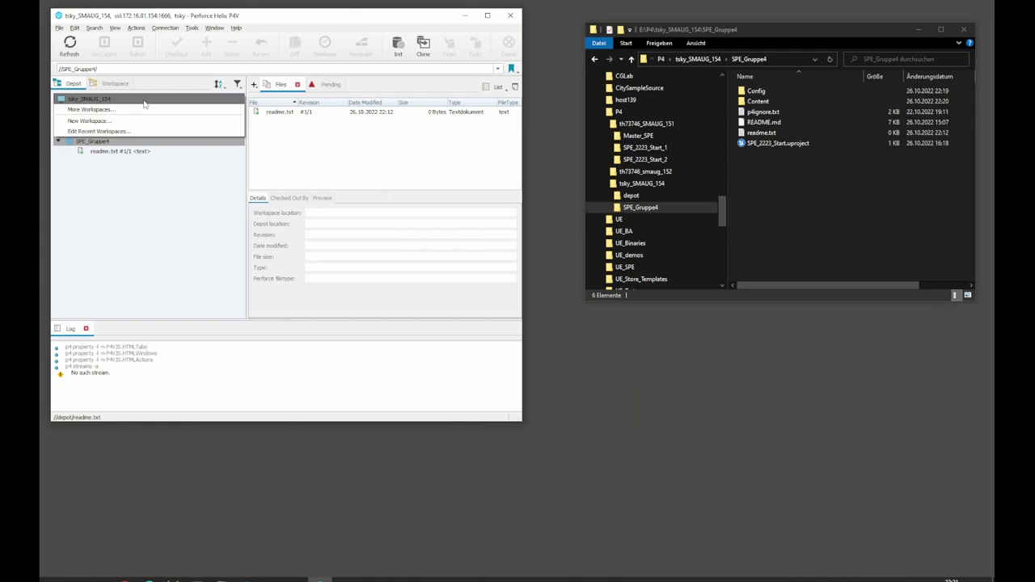
left_click(144, 100)
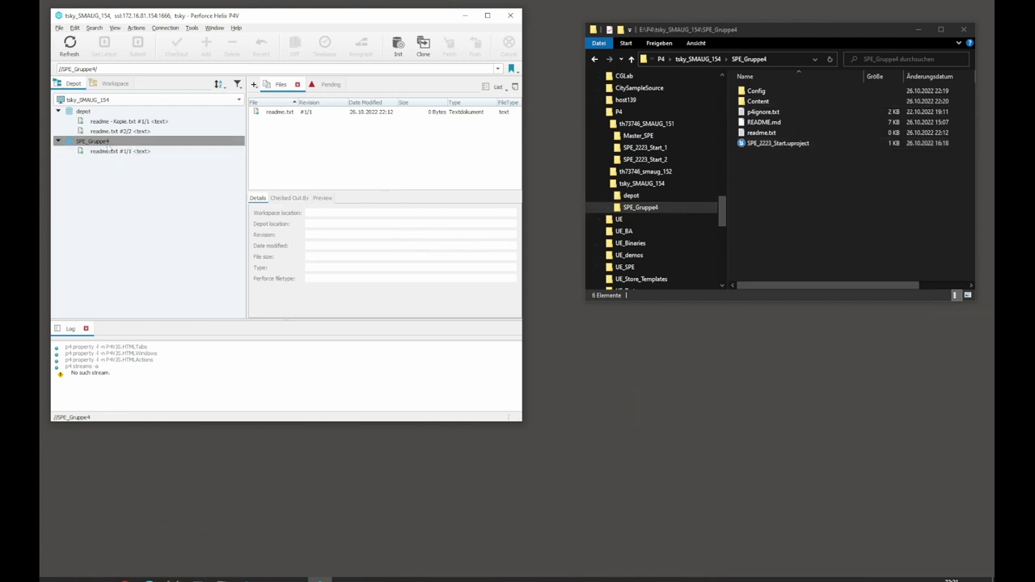
left_click(120, 142)
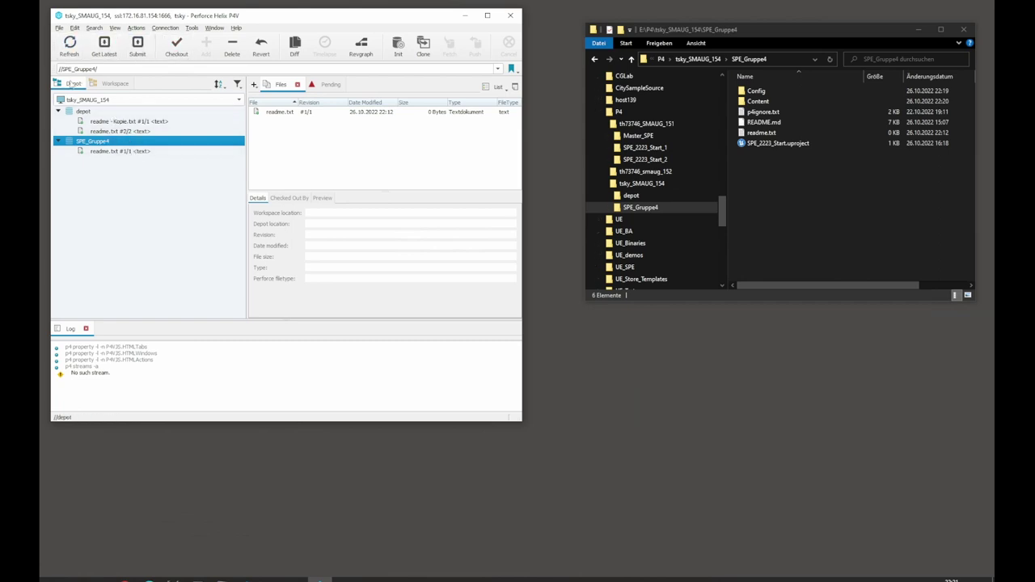
left_click(108, 84)
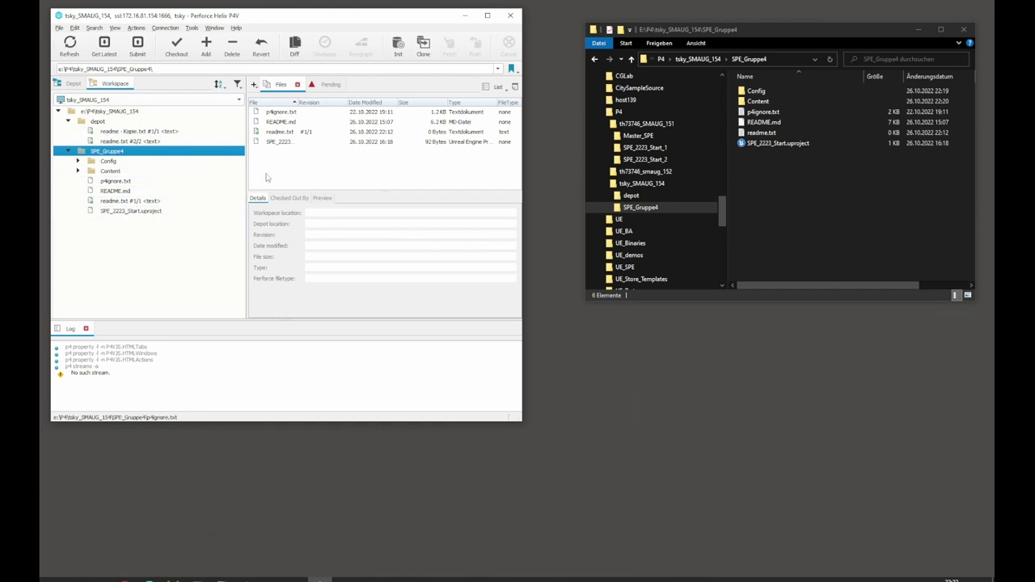
left_click(283, 112)
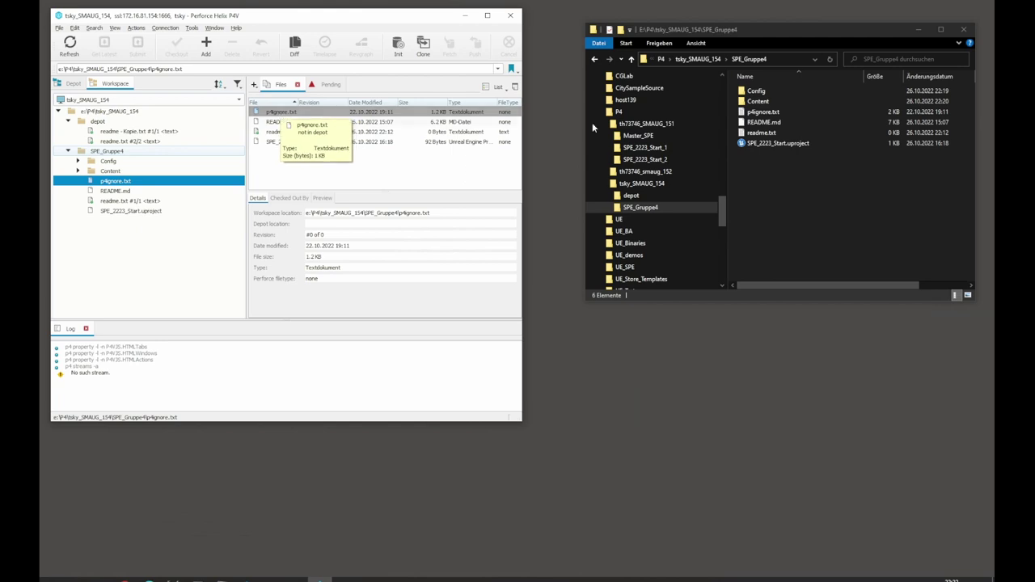
double_click(762, 112)
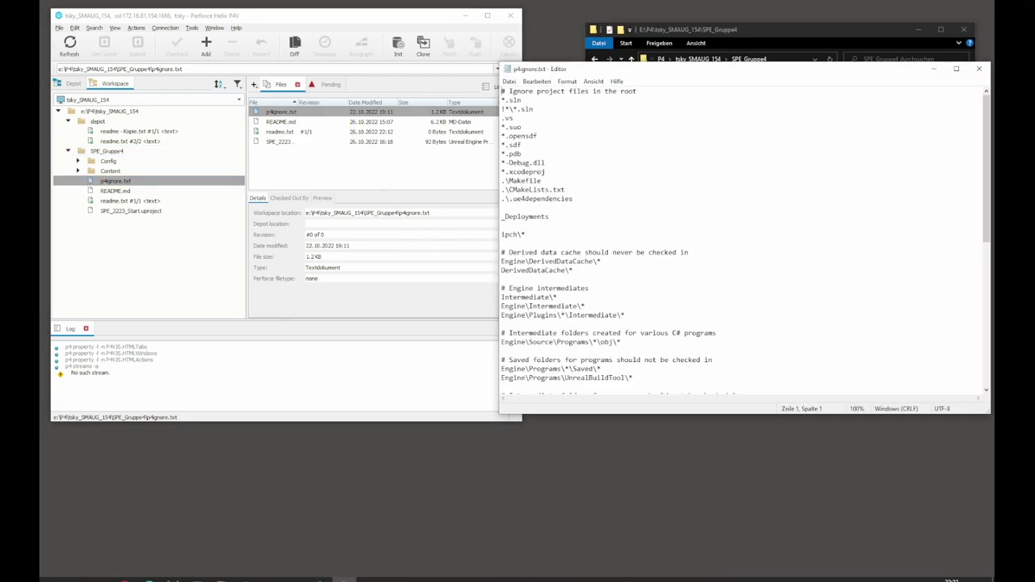
scroll(746, 239, "down", 6)
scroll(746, 238, "down", 1)
scroll(745, 239, "down", 4)
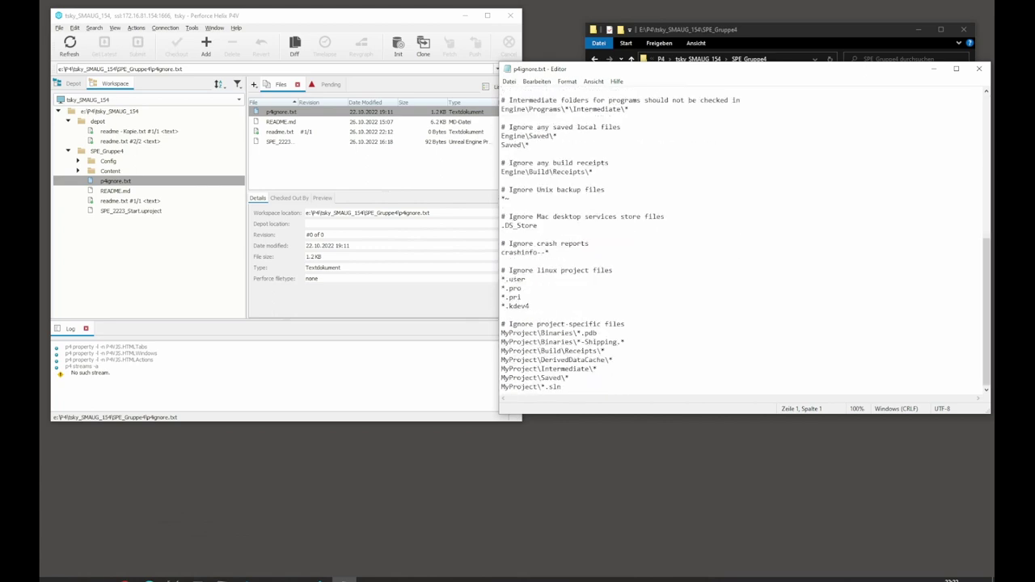
scroll(744, 243, "up", 11)
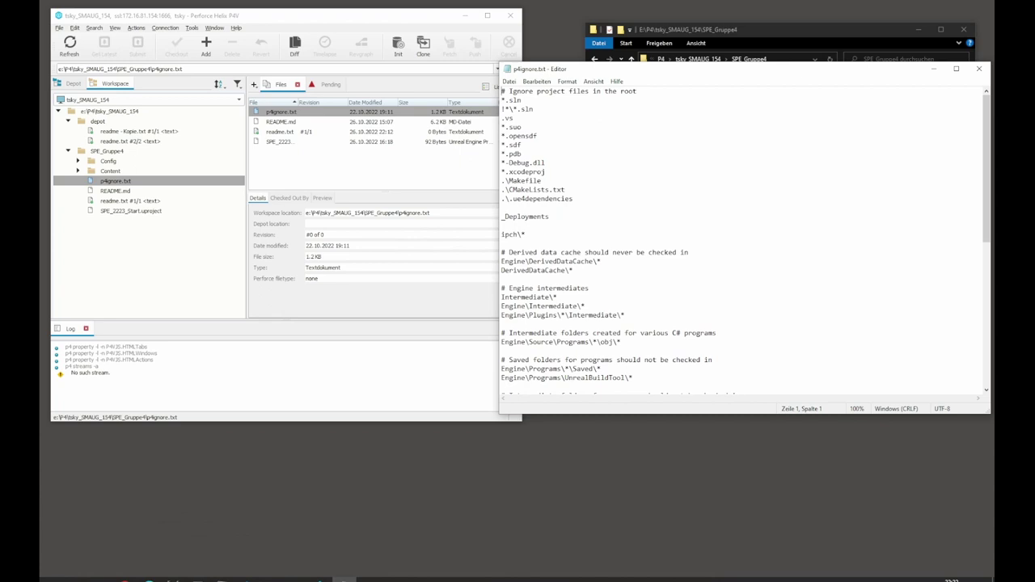
left_click(980, 70)
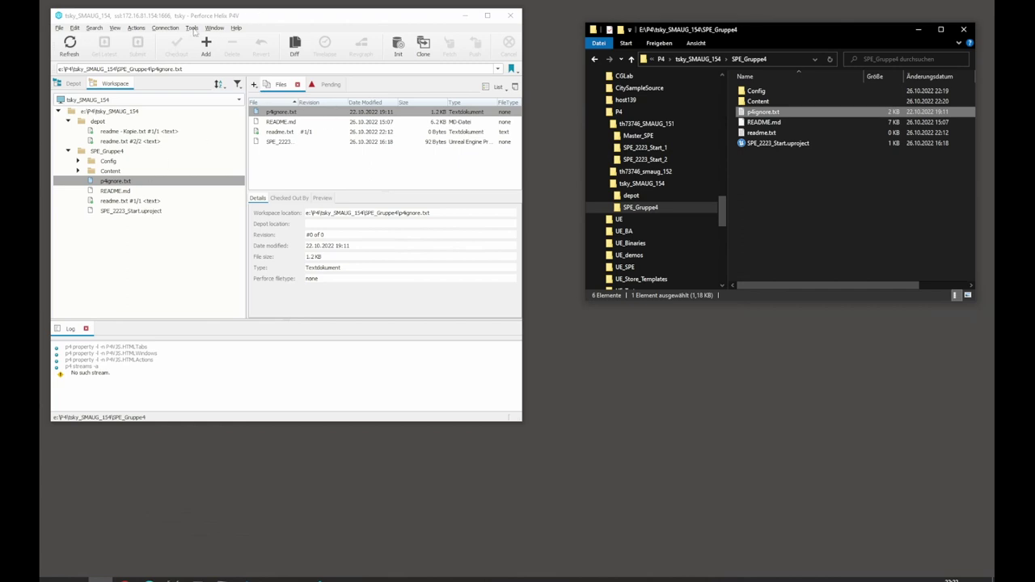
- Run 'p4 set P4IGNORE=p4ignore.txt' in a command prompt opened in SPE_Gruppe4, then close it
right_click(103, 152)
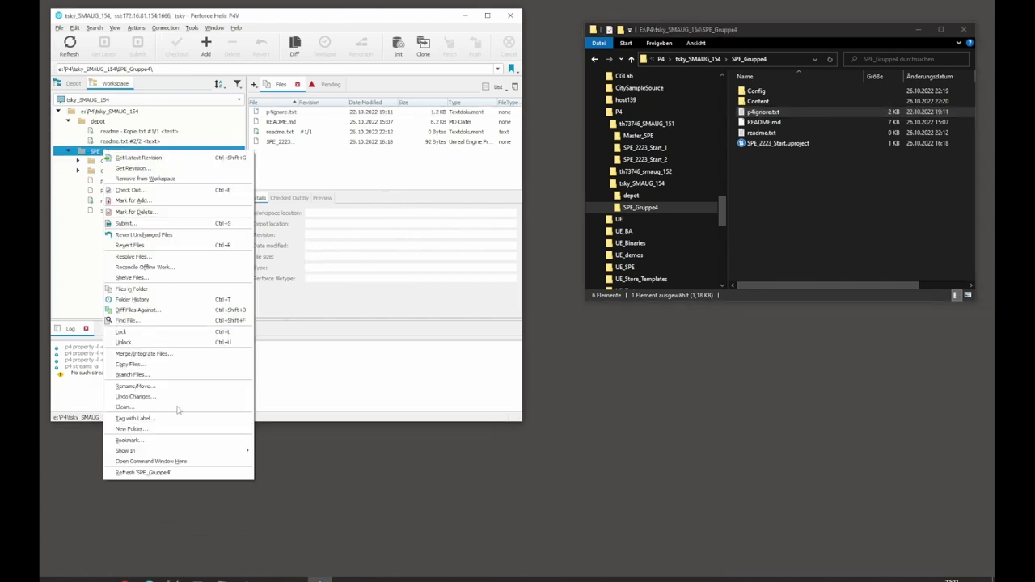
left_click(167, 462)
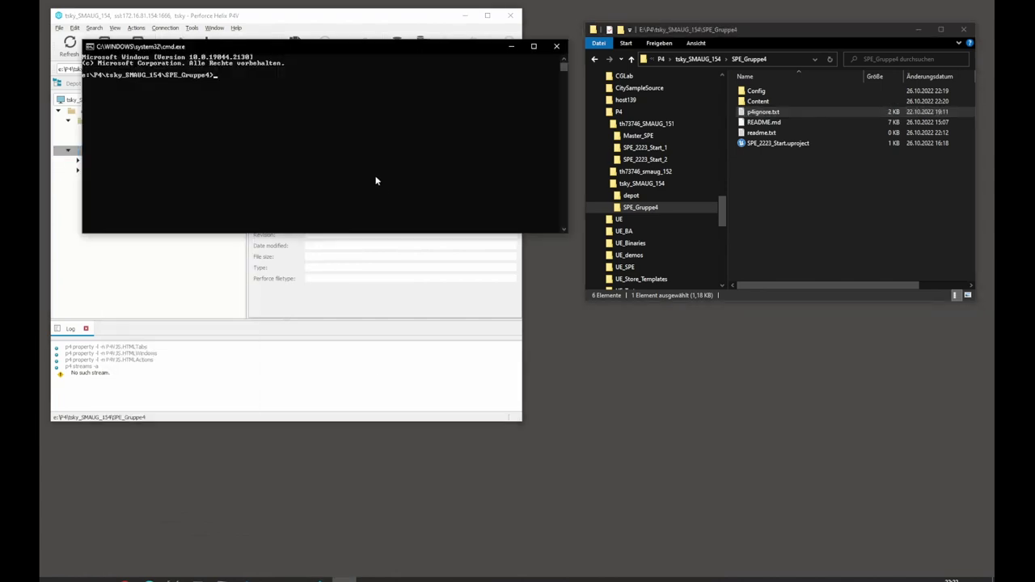
type("p4 set P4IGNORE=.p4ignore")
key("BackSpace")
type(".txt")
key("Return")
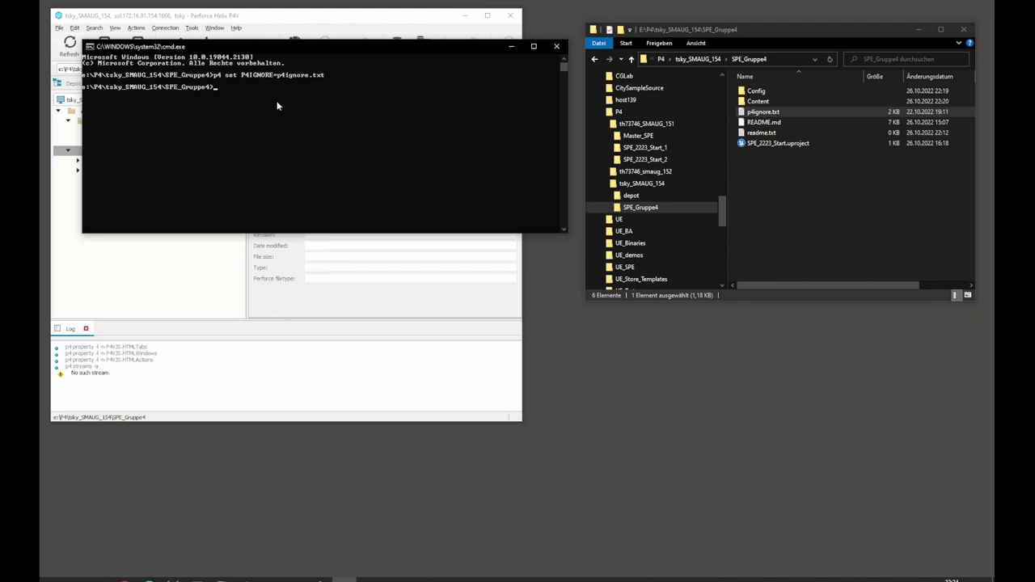
left_click(557, 47)
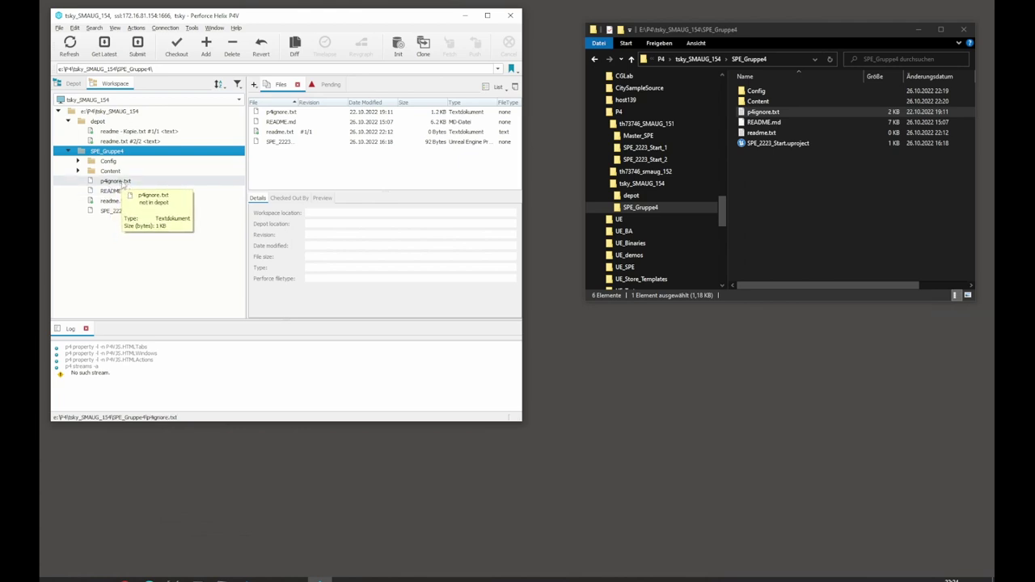
left_click(138, 27)
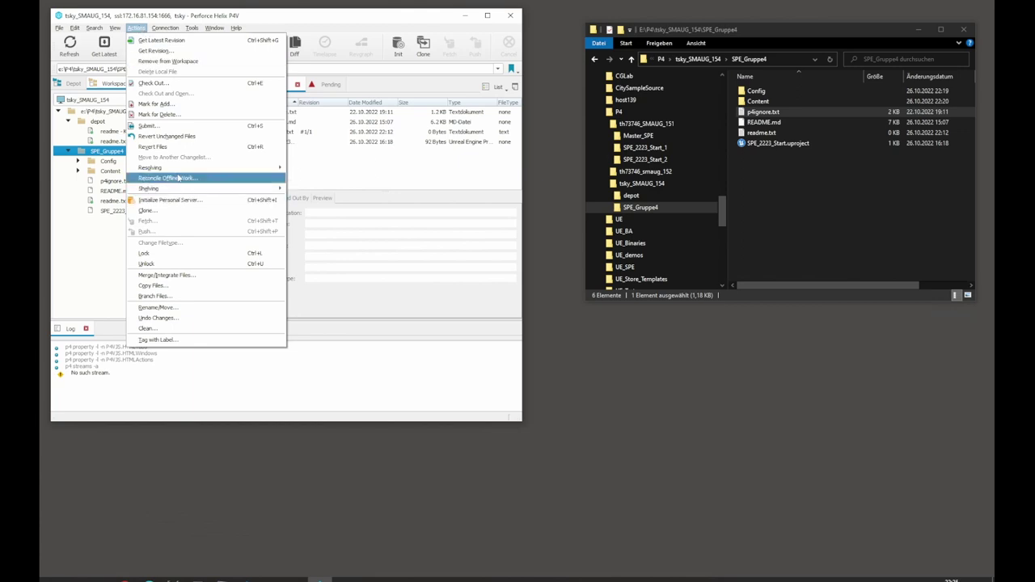
mouse_move(175, 172)
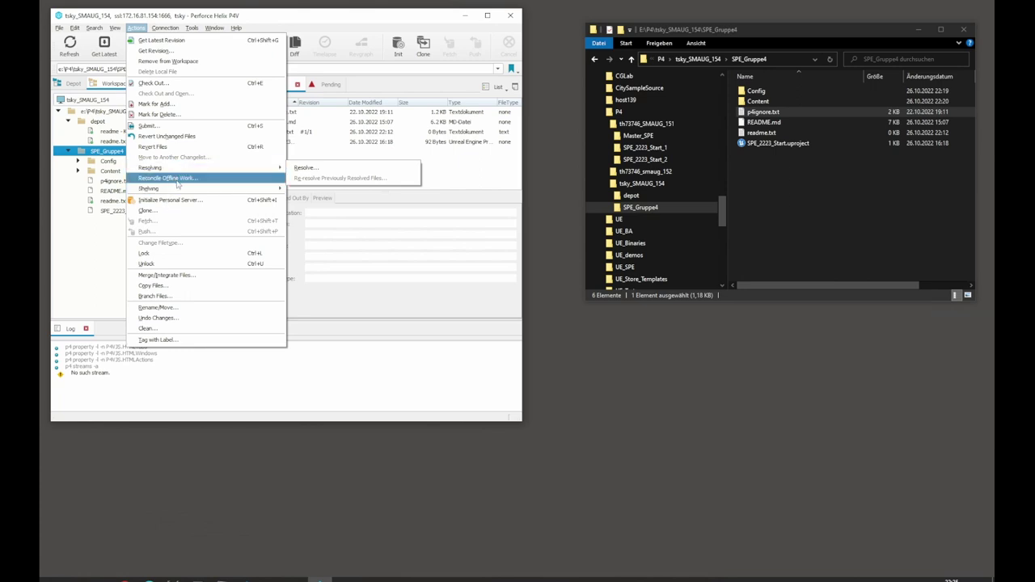
left_click(102, 232)
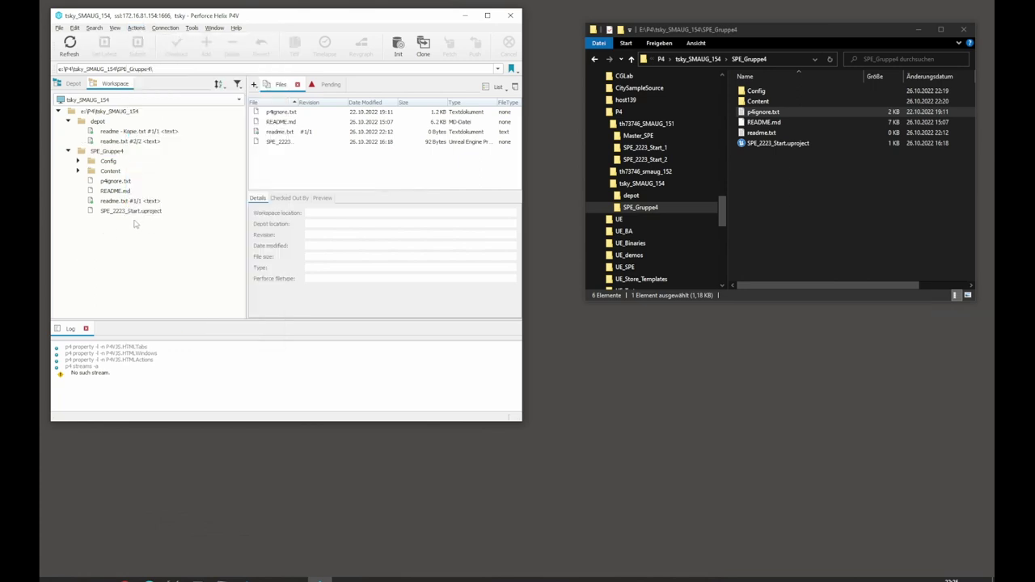
left_click(119, 154)
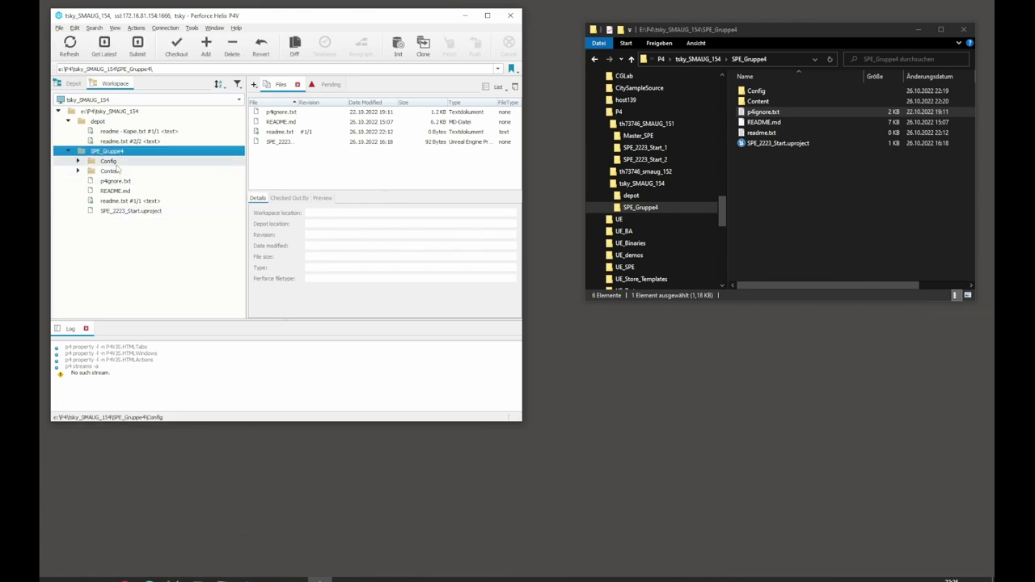
- Mark the Config and Content folders for add in the default changelist
left_click(118, 162)
left_click(209, 45)
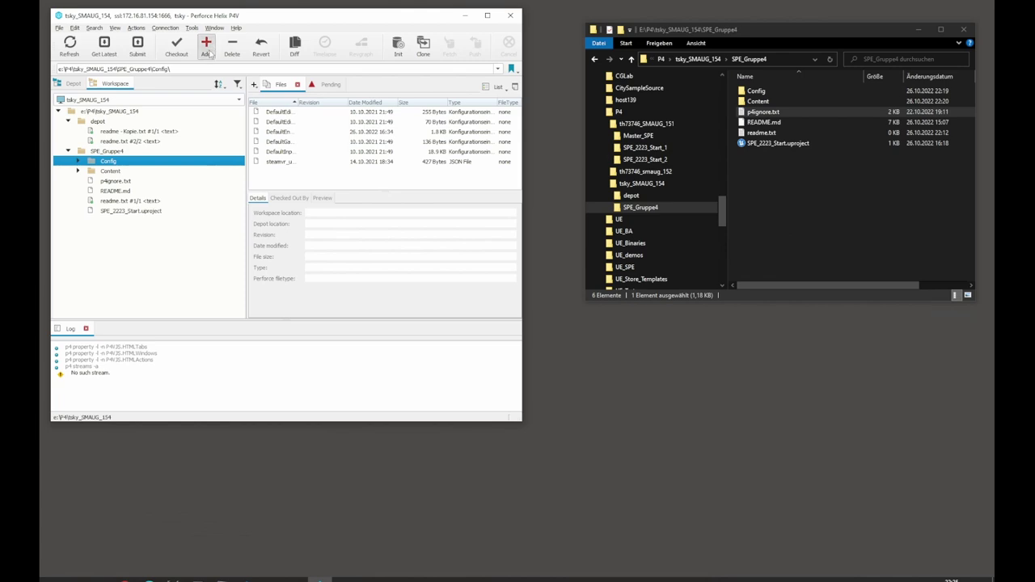
left_click(299, 425)
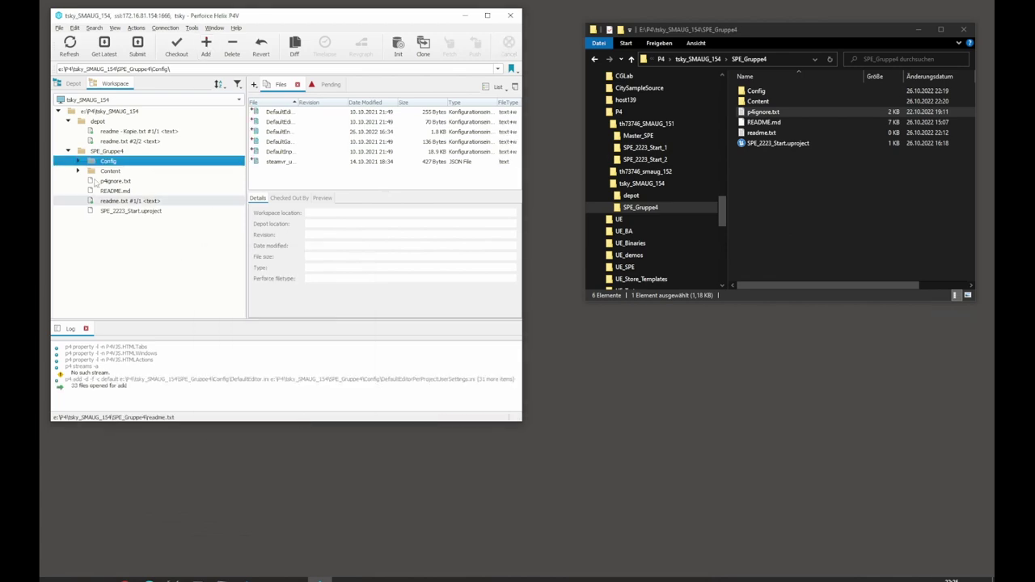
left_click(110, 171)
left_click(212, 51)
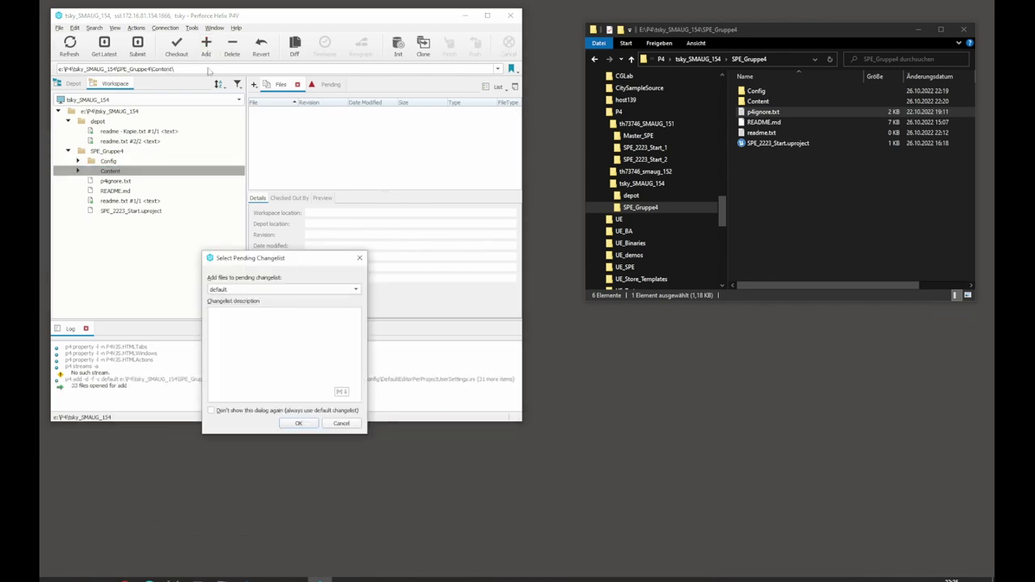
left_click(299, 424)
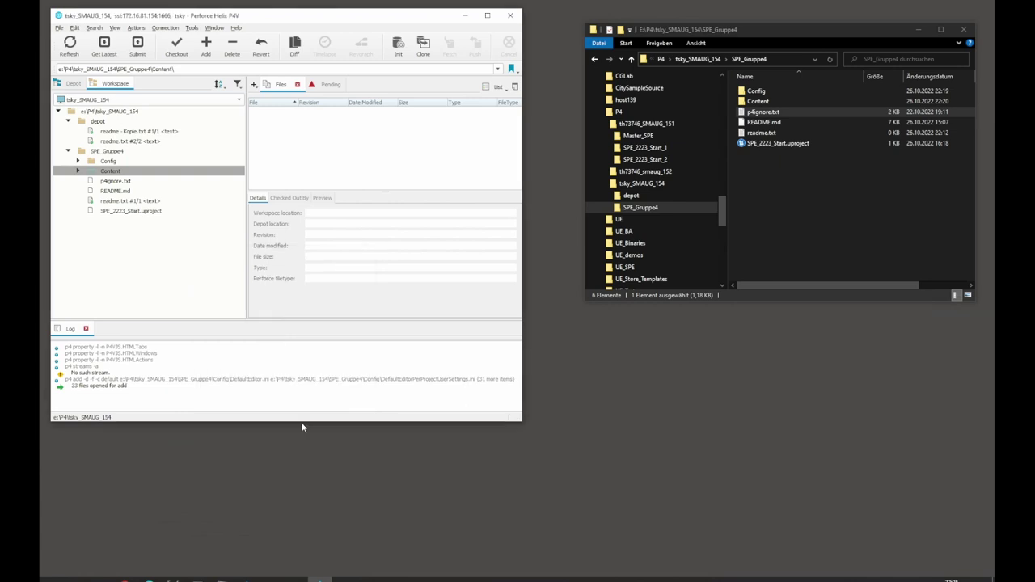
- Mark p4ignore.txt, README.md and SPE_2223_Start.uproject for add, then view pending changelists
left_click(114, 180)
key("ctrl+shift+a")
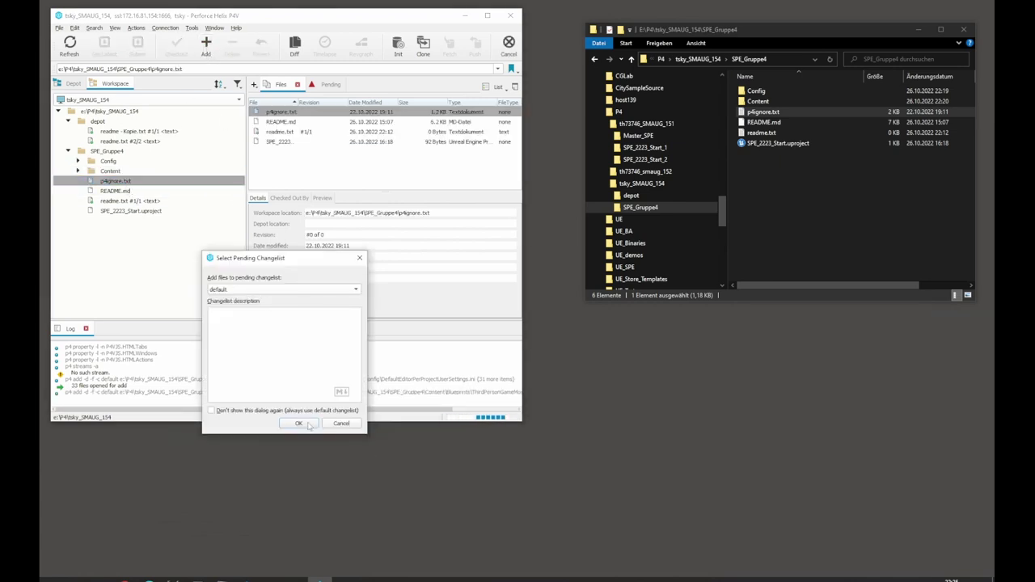
left_click(299, 423)
left_click(125, 191)
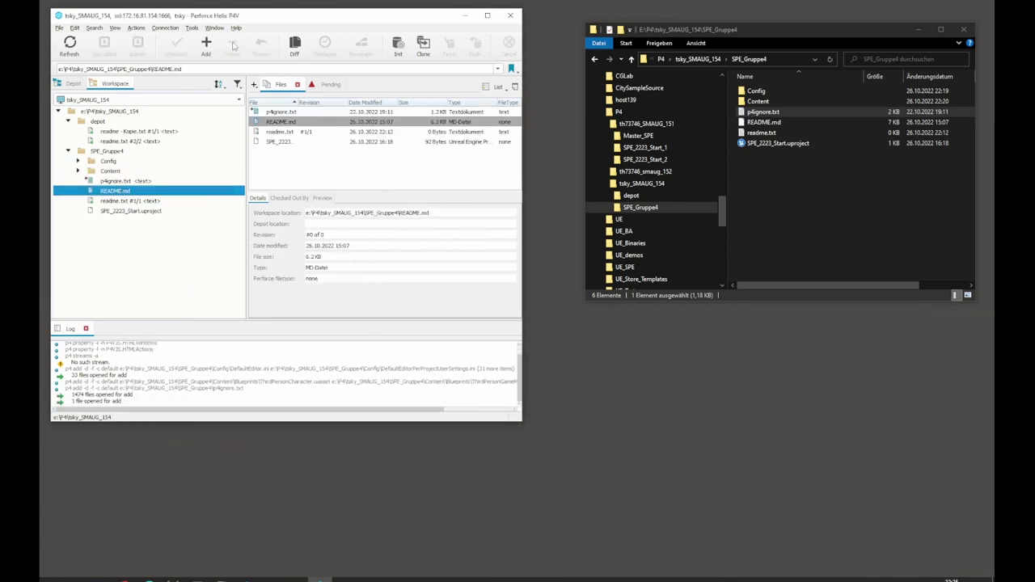
left_click(206, 45)
left_click(299, 424)
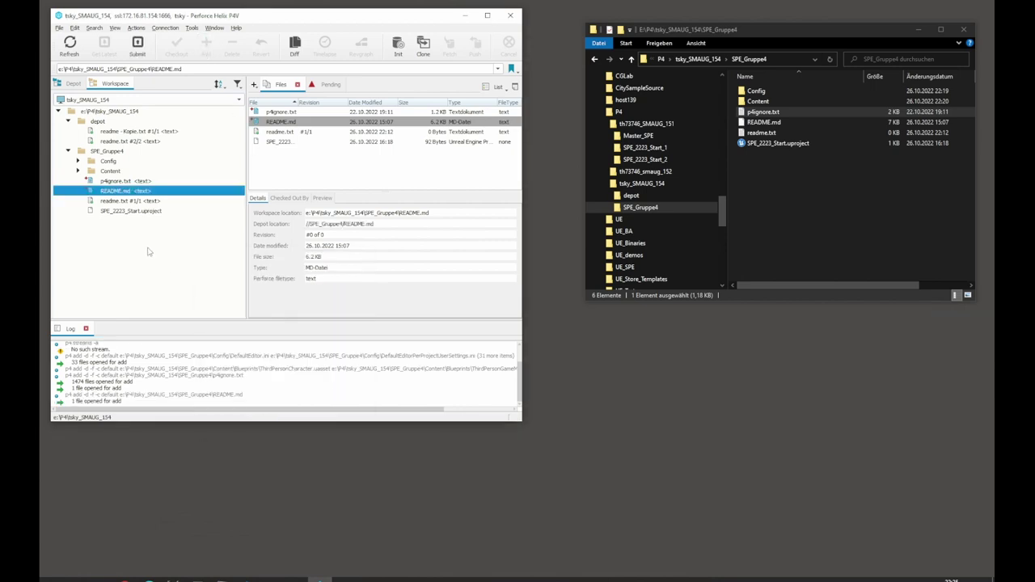
left_click(130, 211)
left_click(206, 45)
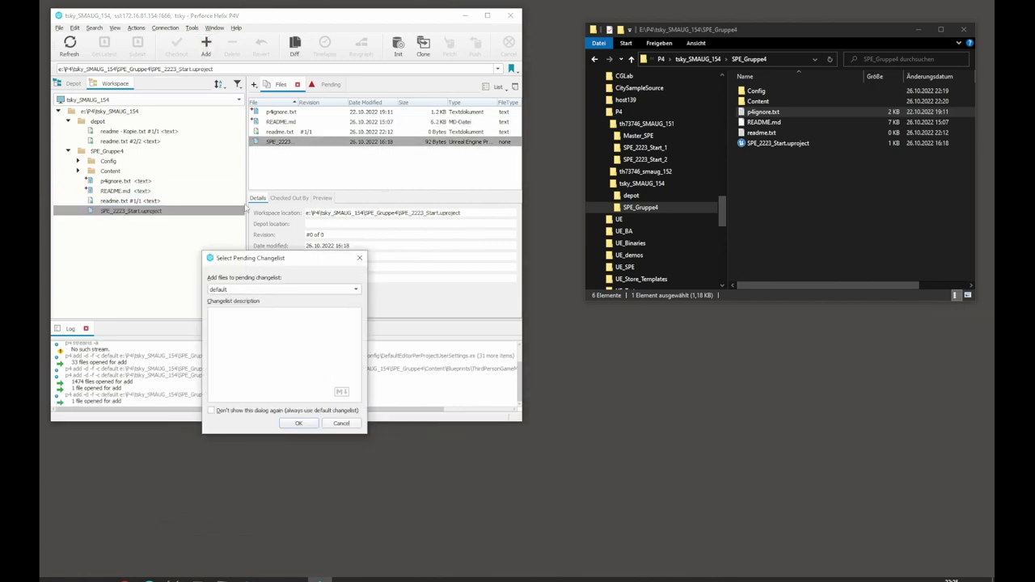
left_click(298, 424)
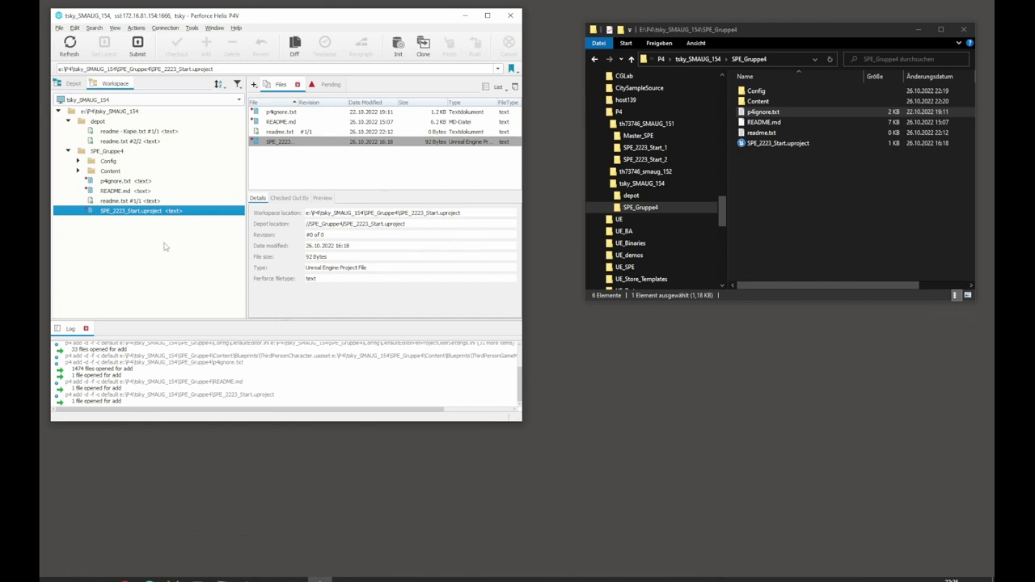
left_click(136, 153)
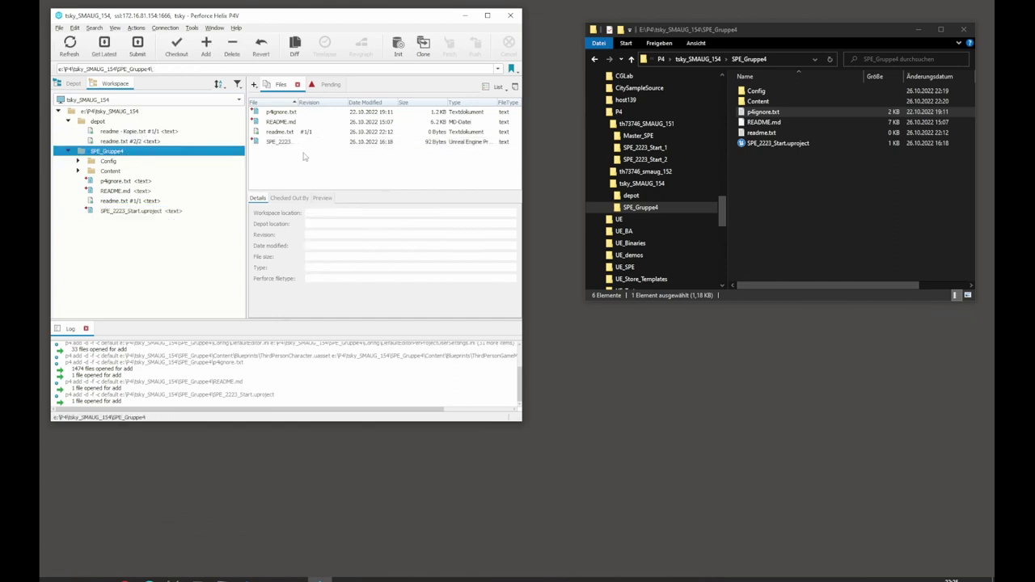
left_click(327, 85)
- Submit the default changelist of 1510 files with the description 'init project data'
left_click(255, 127)
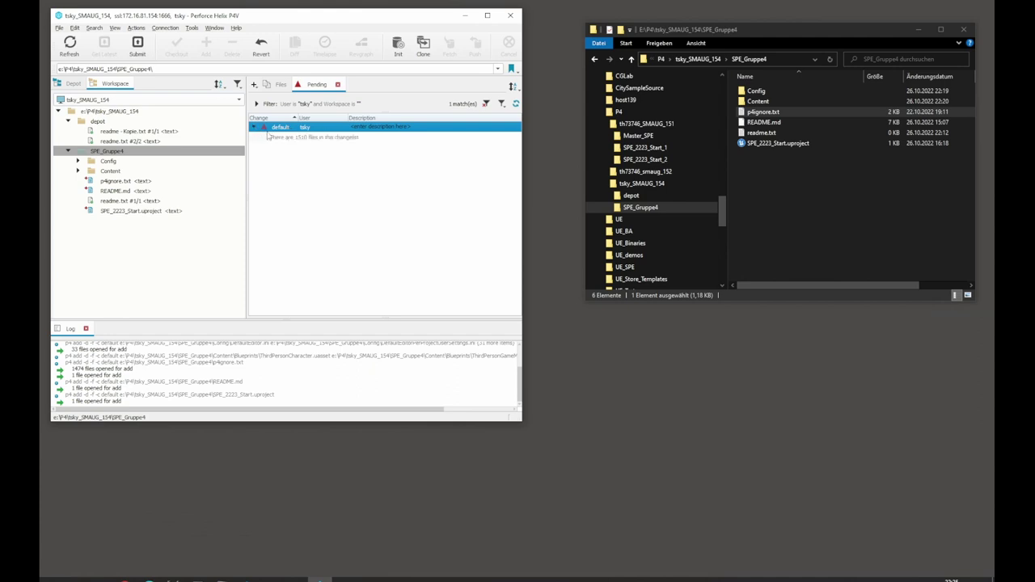
left_click(256, 127)
left_click(144, 47)
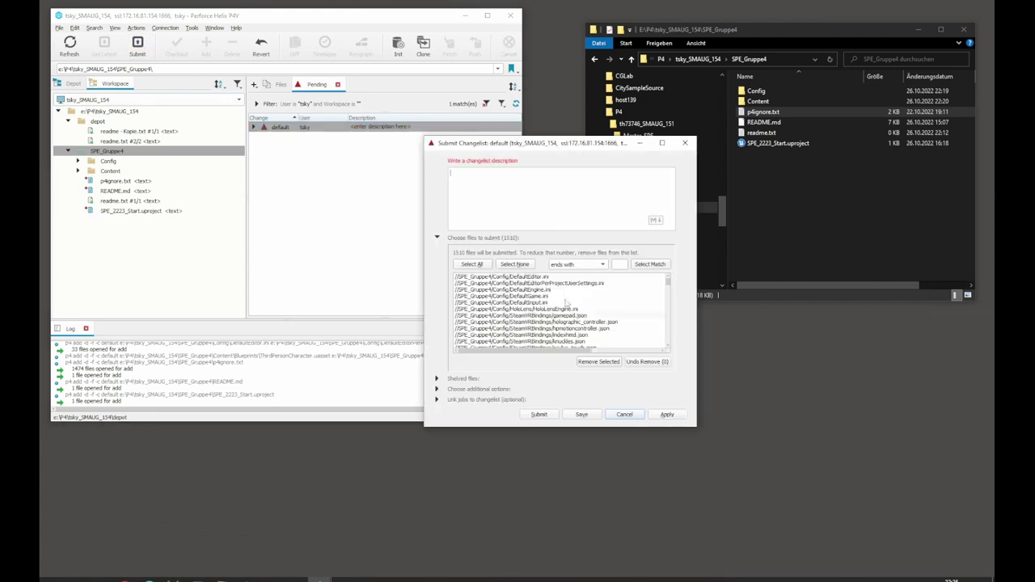
type("init p")
type("roject data")
left_click(538, 414)
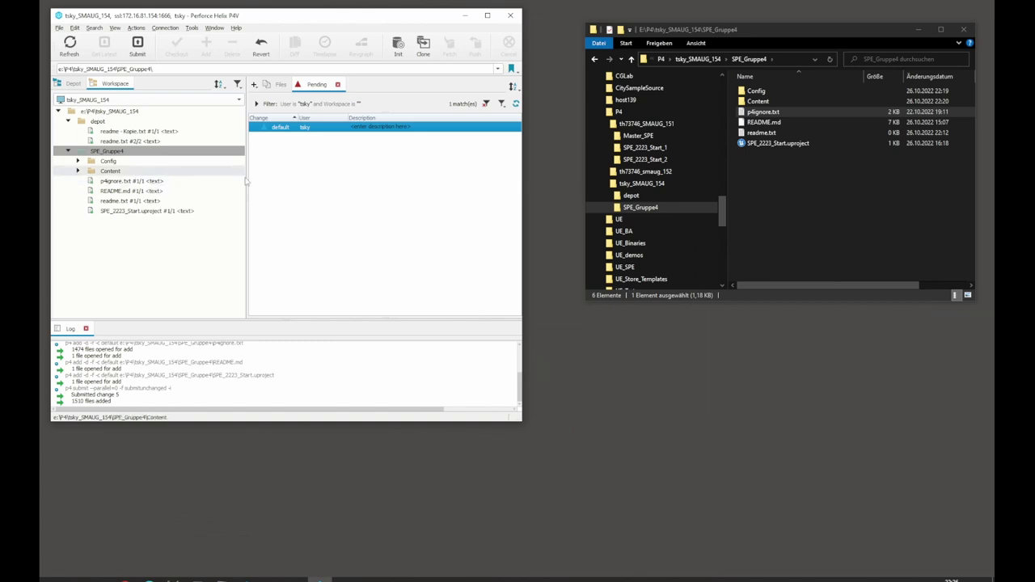
- Launch SPE_2223_Start.uproject in Unreal Editor and let the Raum_Template level load
left_click(789, 143)
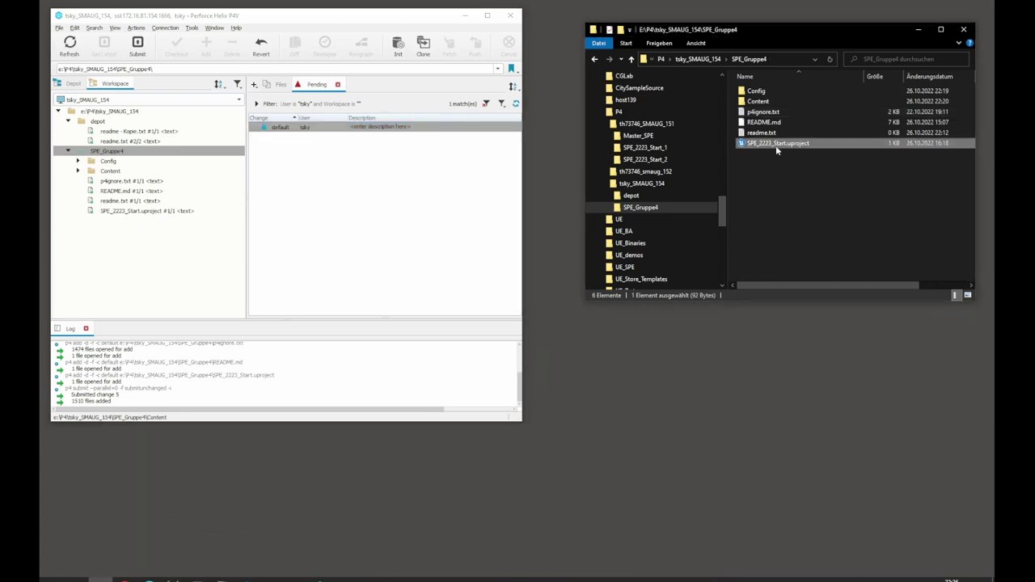
double_click(777, 149)
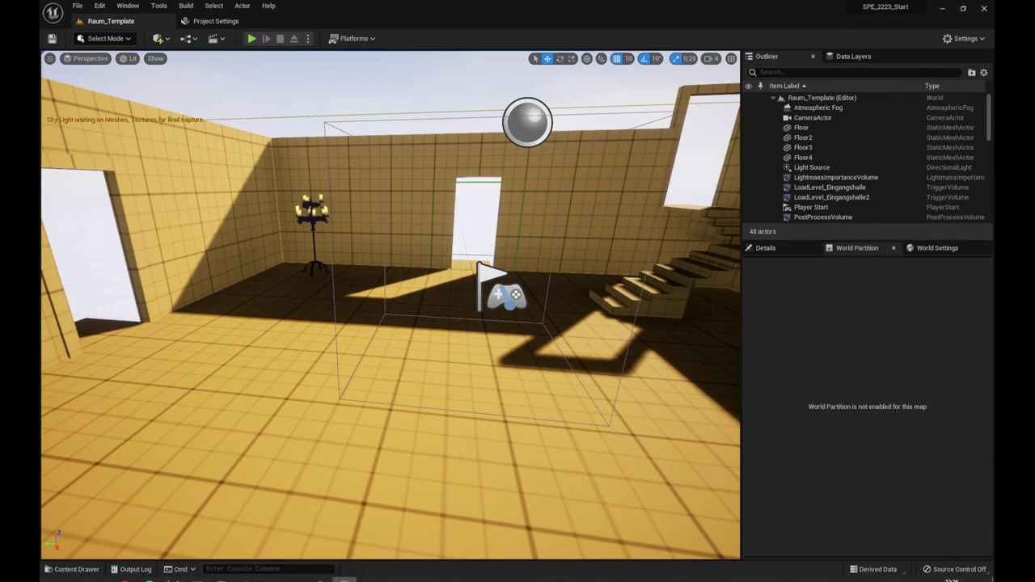
- Connect the project to Perforce at ssl:172.16.81.154:1666 using the user's 154 workspace
mouse_move(344, 580)
left_click(955, 570)
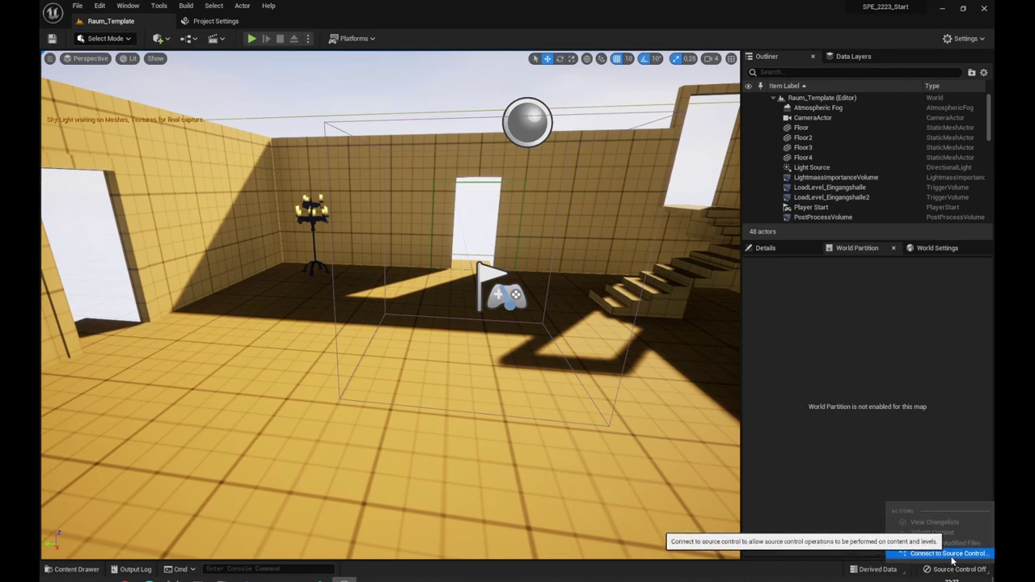
left_click(951, 555)
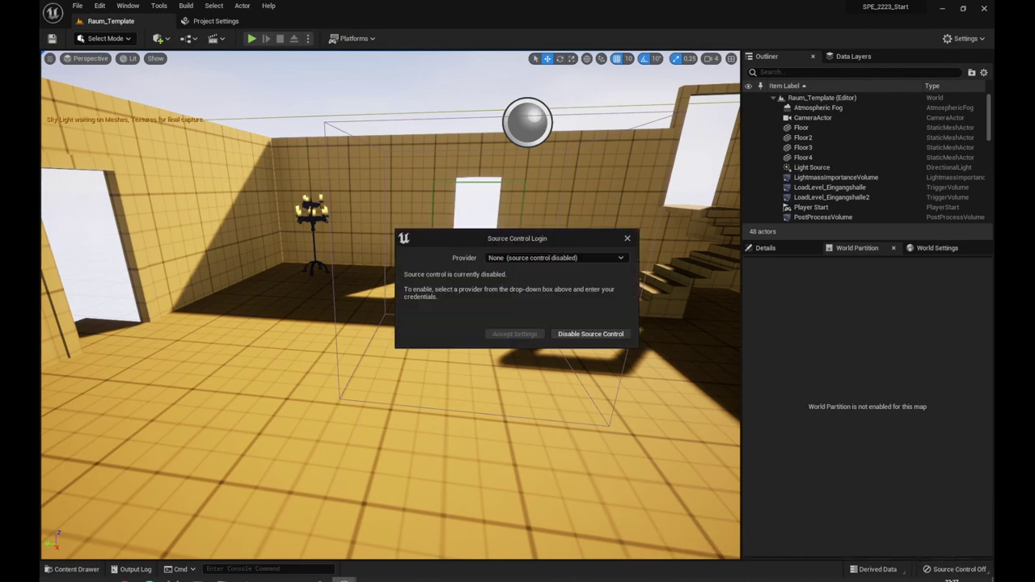
left_click(523, 258)
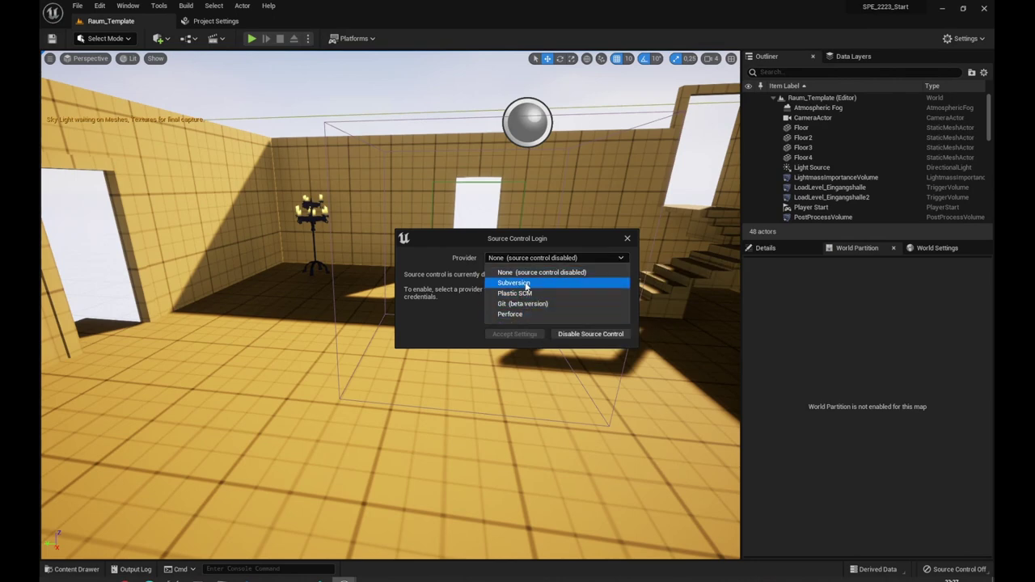
left_click(517, 314)
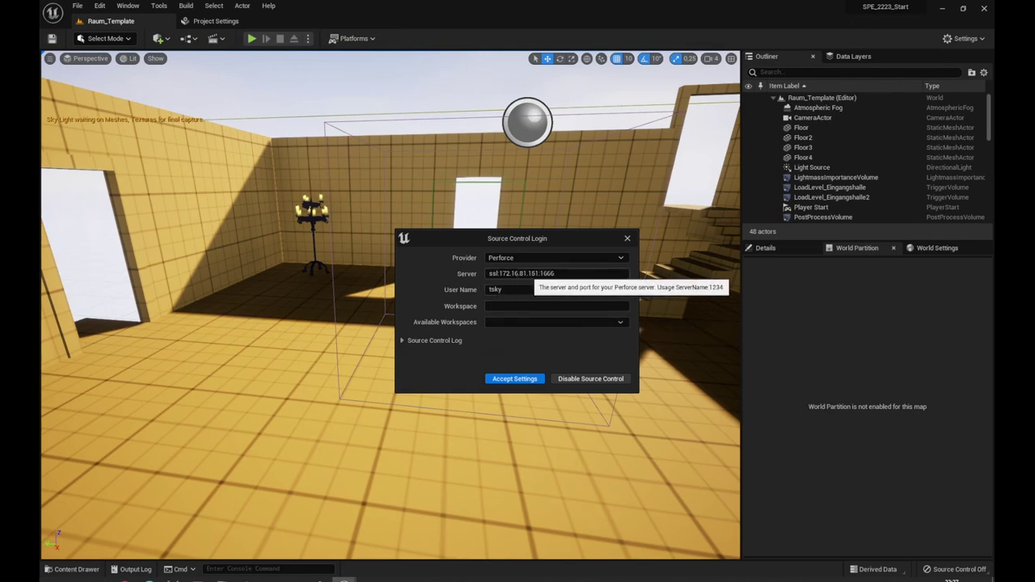
left_click(550, 274)
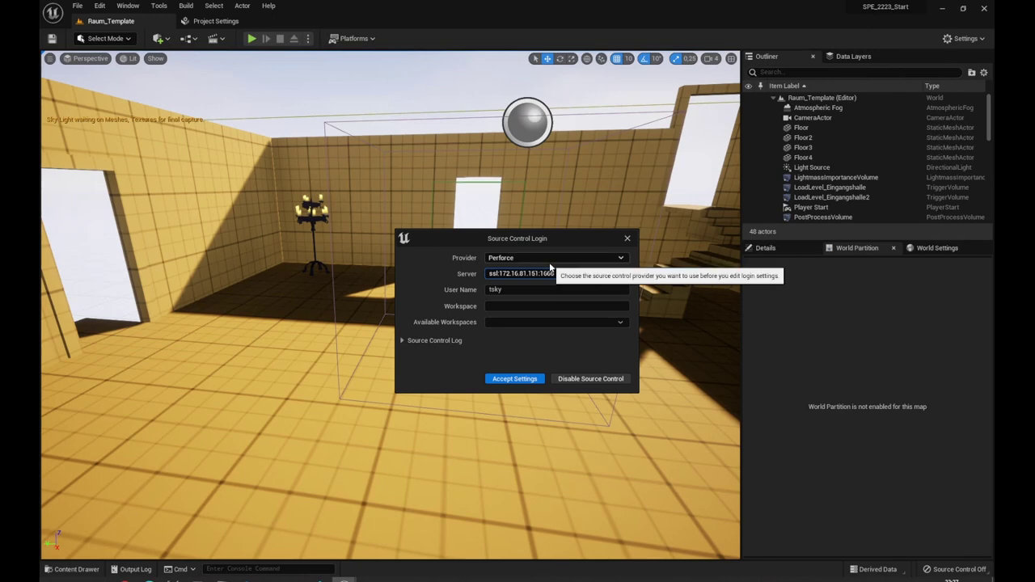
key("BackSpace")
type("4")
left_click(541, 293)
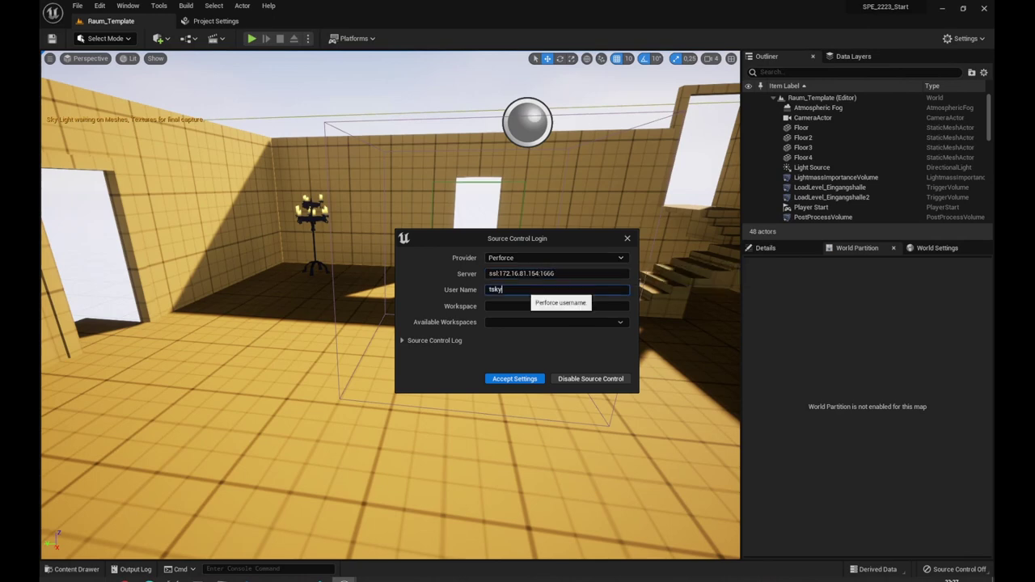
left_click(525, 322)
left_click(546, 333)
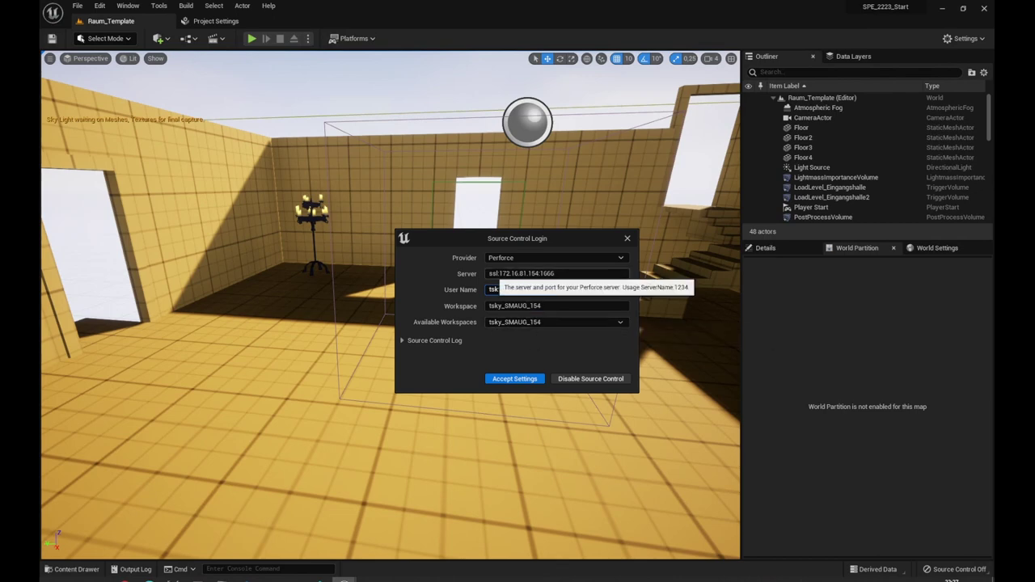
left_click(512, 293)
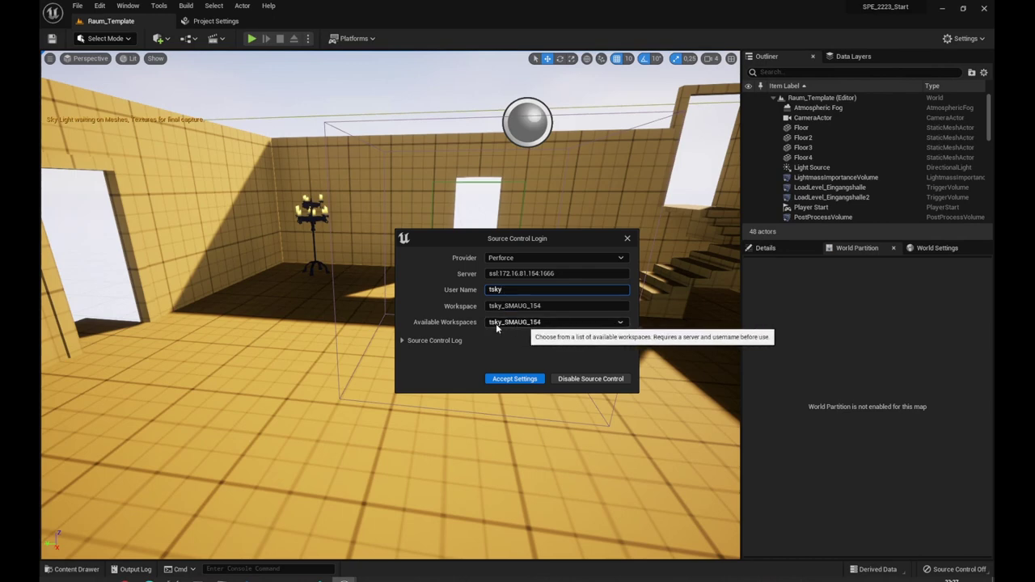
left_click(512, 379)
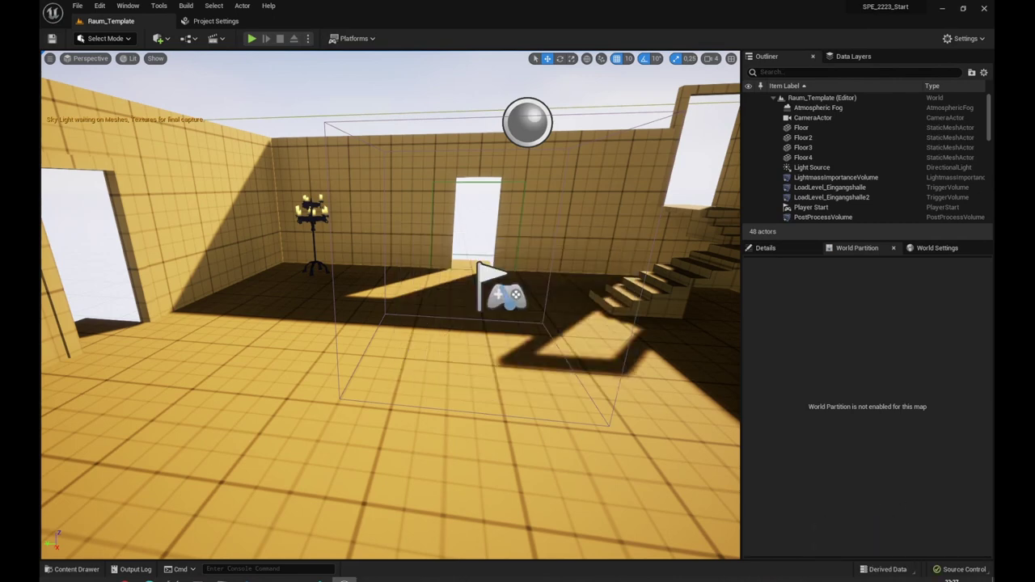
- Check out the ThirdPersonCharacter Blueprint from the Blueprints folder in the Content Drawer
left_click(73, 570)
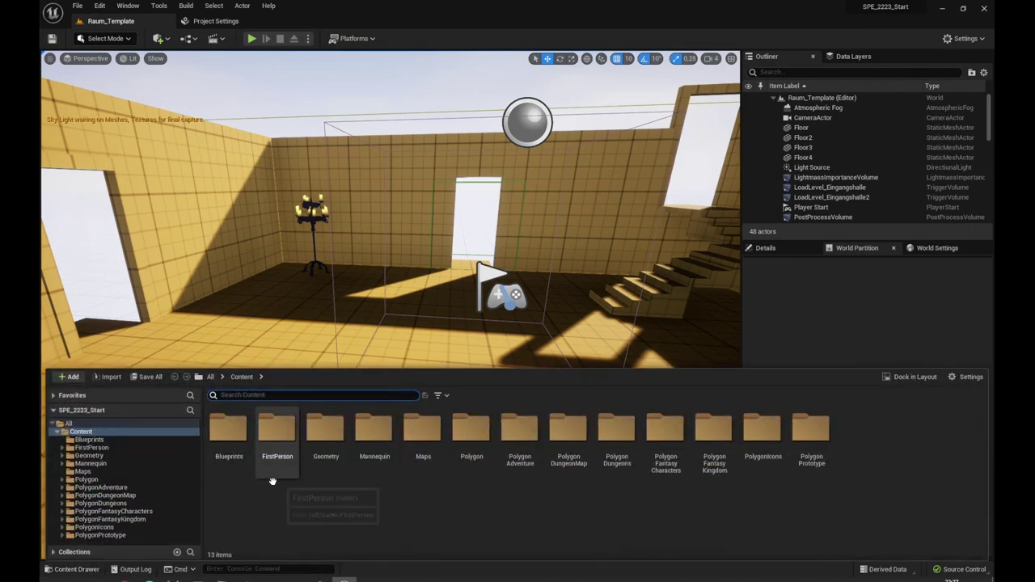
left_click(157, 440)
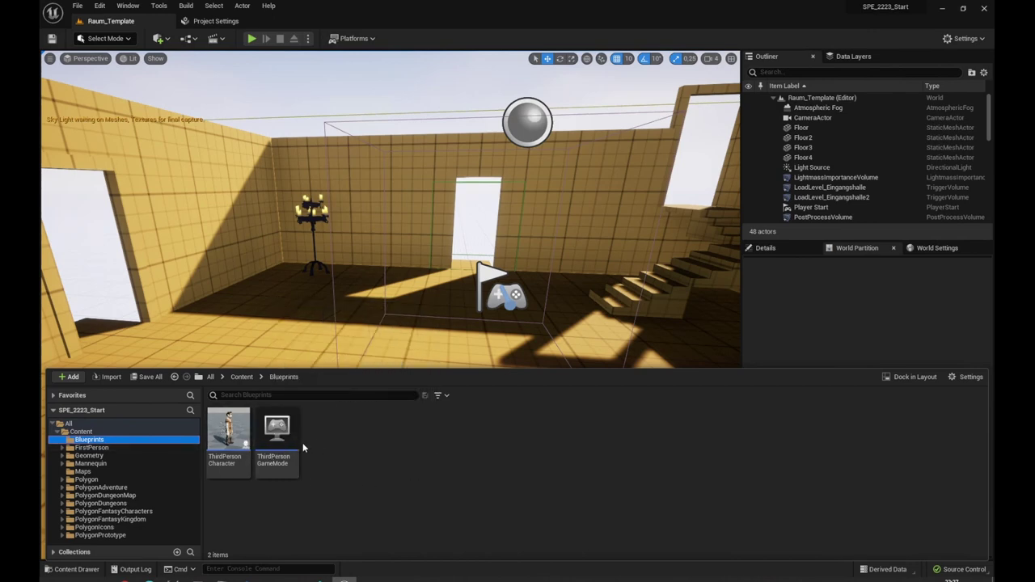
right_click(229, 436)
mouse_move(315, 422)
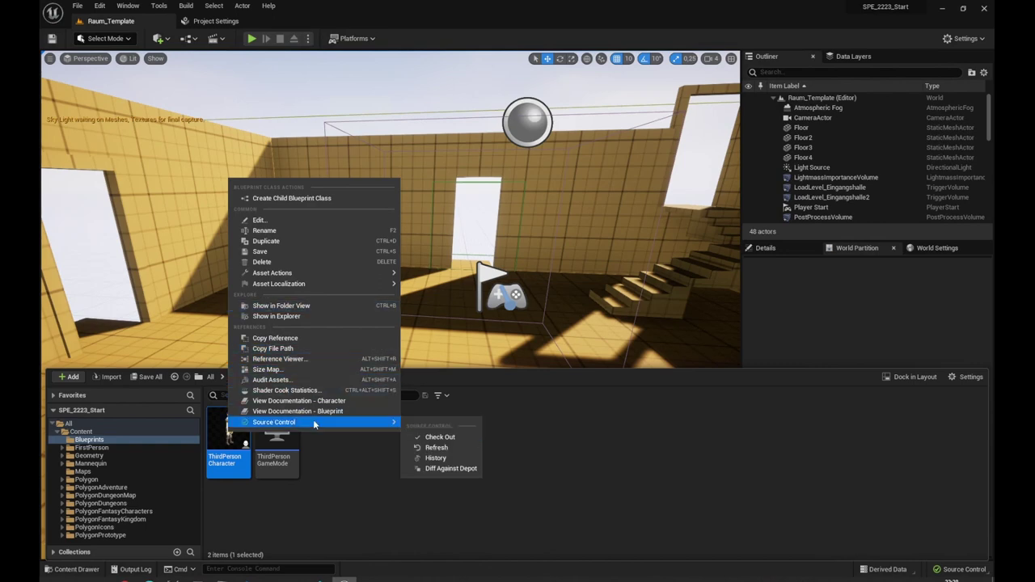
left_click(460, 447)
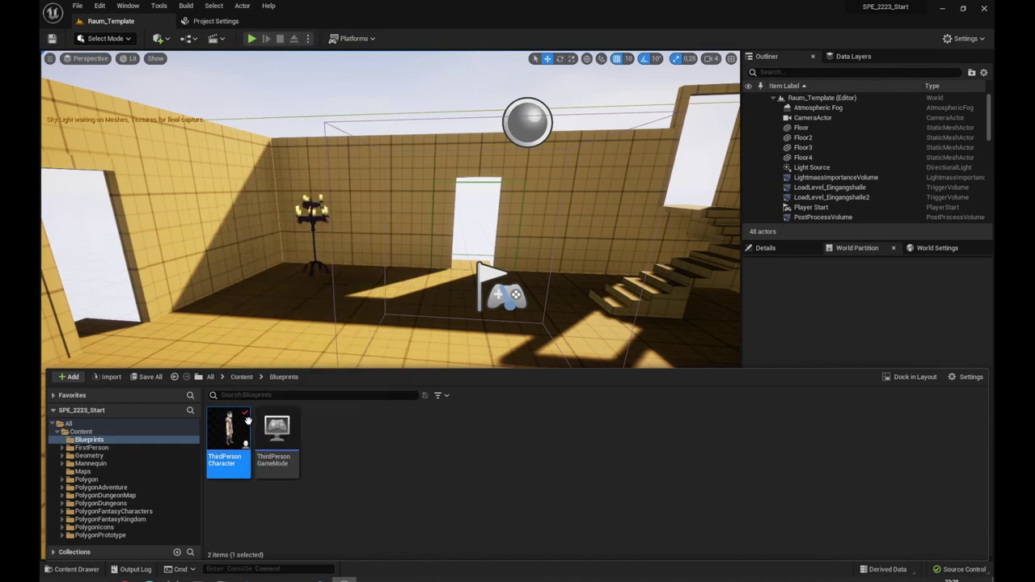
mouse_move(241, 414)
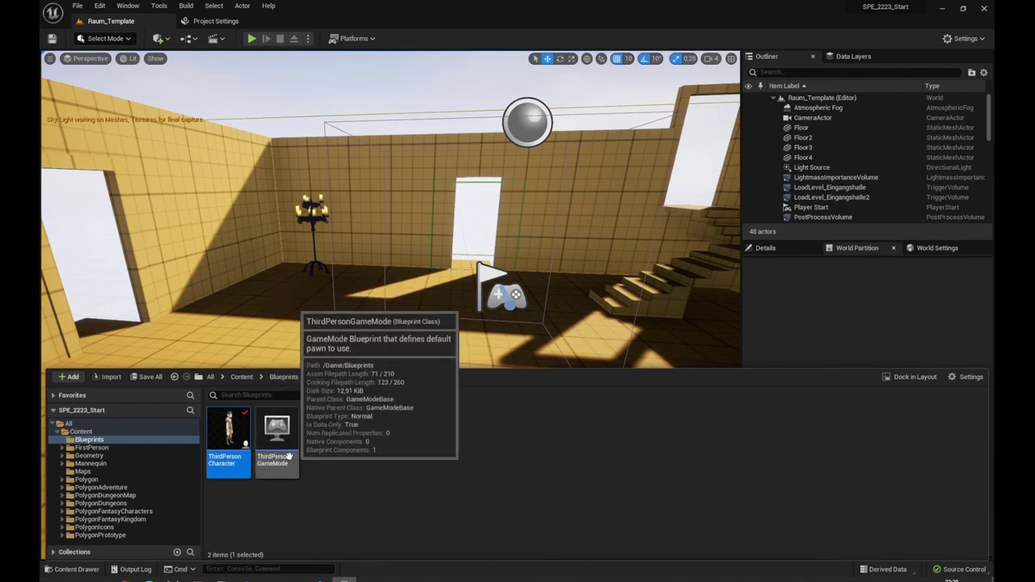
right_click(246, 434)
mouse_move(324, 426)
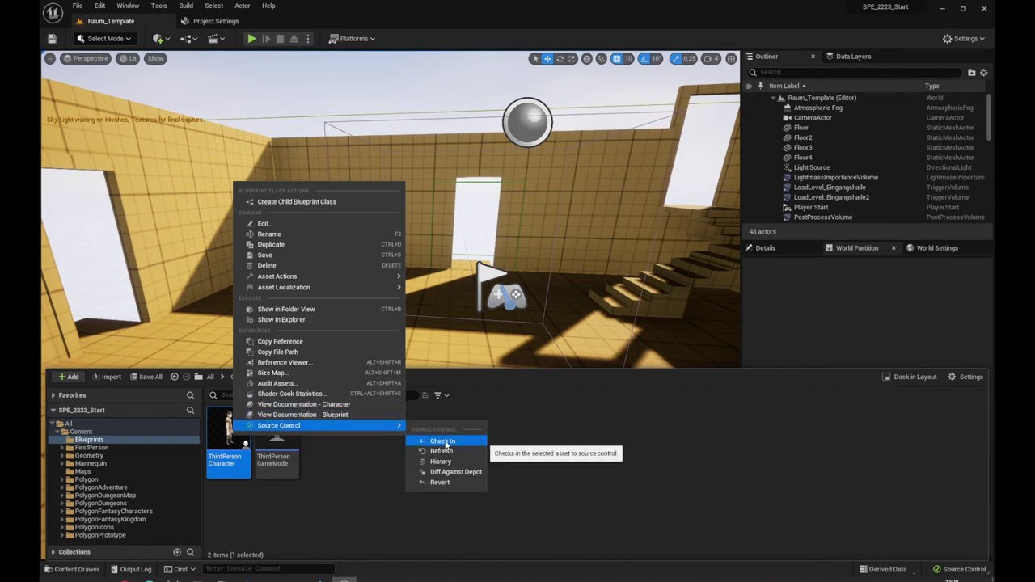
- Check in ThirdPersonCharacter as changelist 6 with the description 'no changes'
left_click(443, 441)
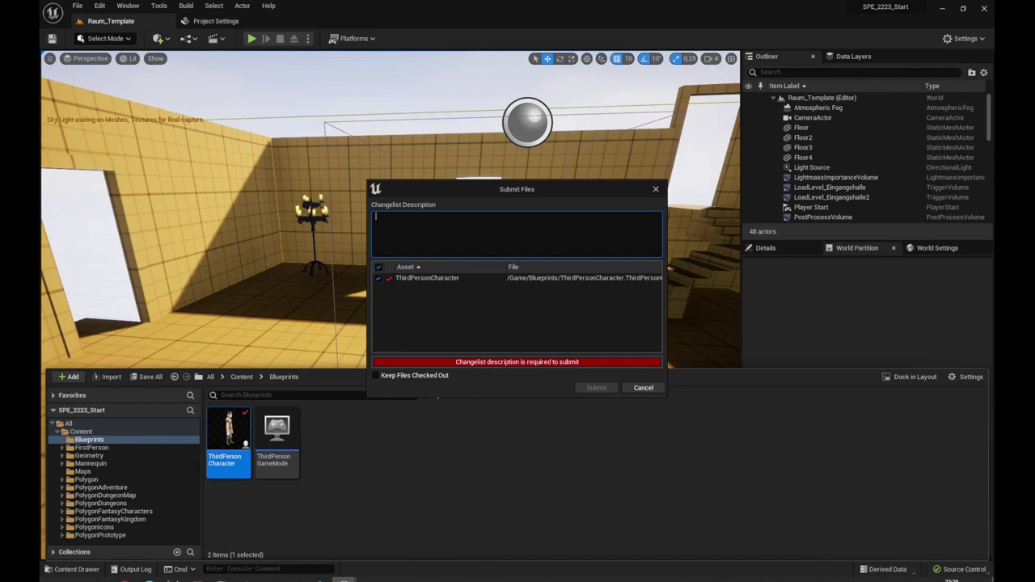
type("no")
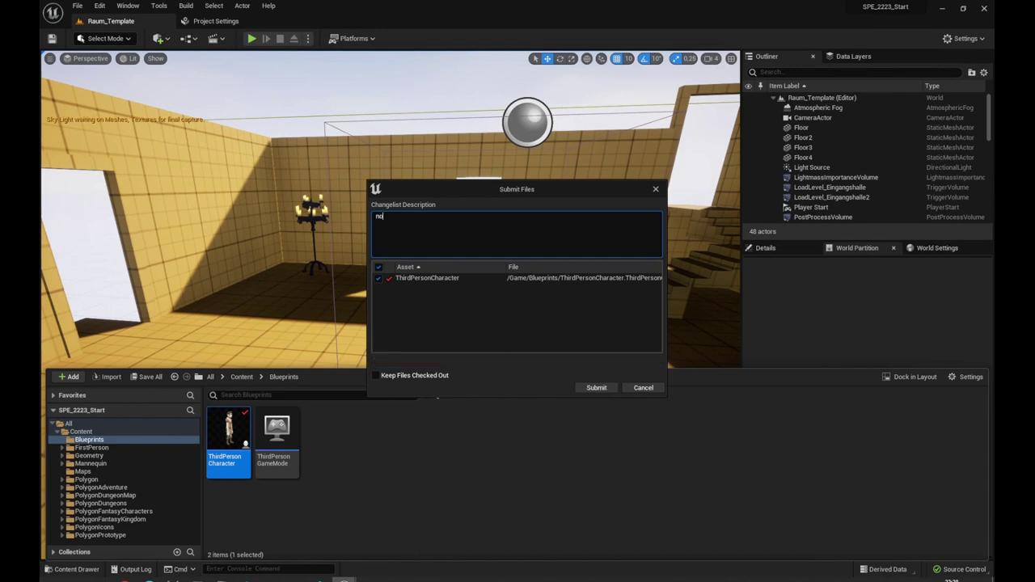
type(" changes")
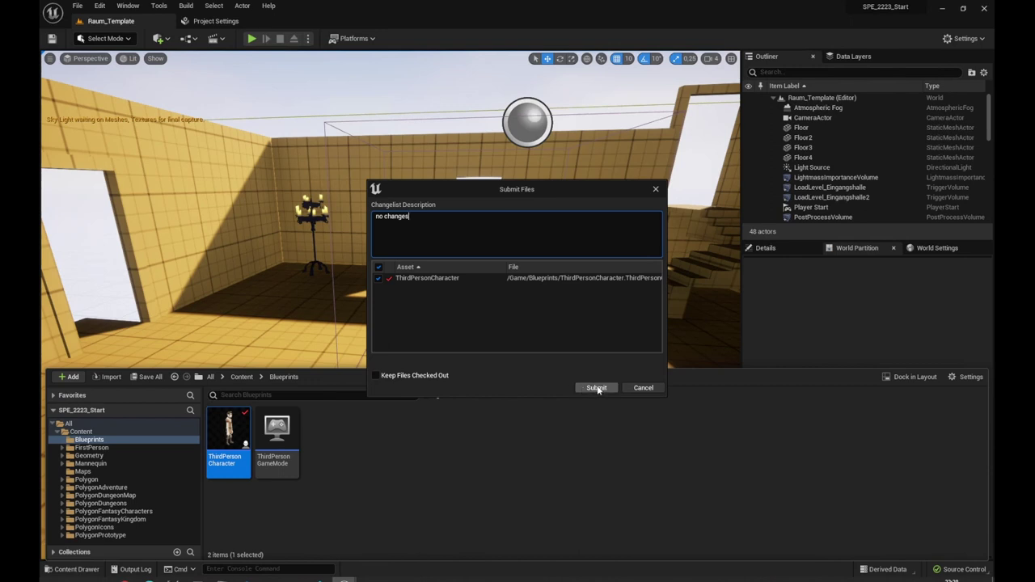
left_click(597, 388)
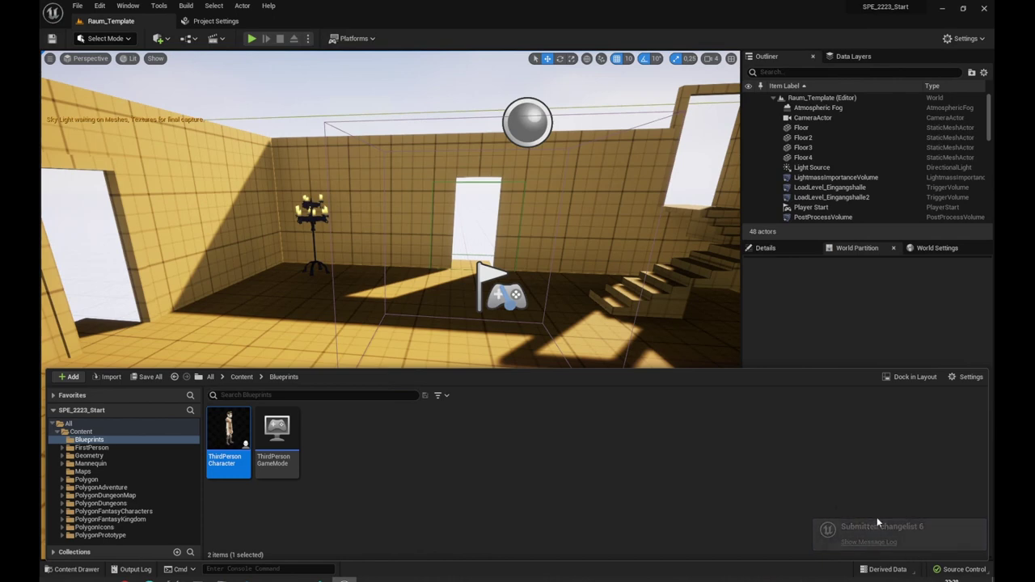
- Run Submit Content from the status-bar Source Control menu, finding nothing left to check in
left_click(954, 572)
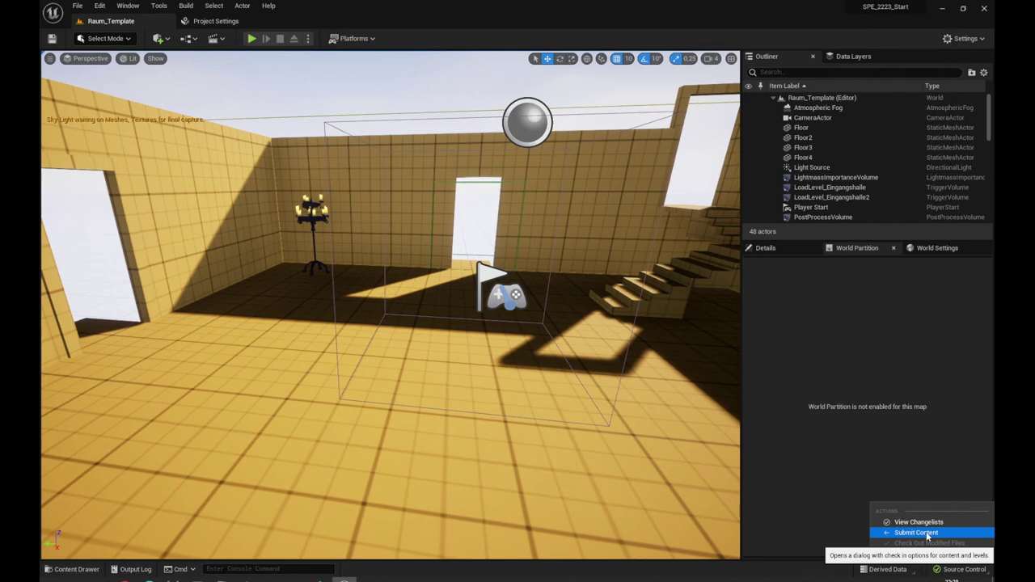
left_click(928, 533)
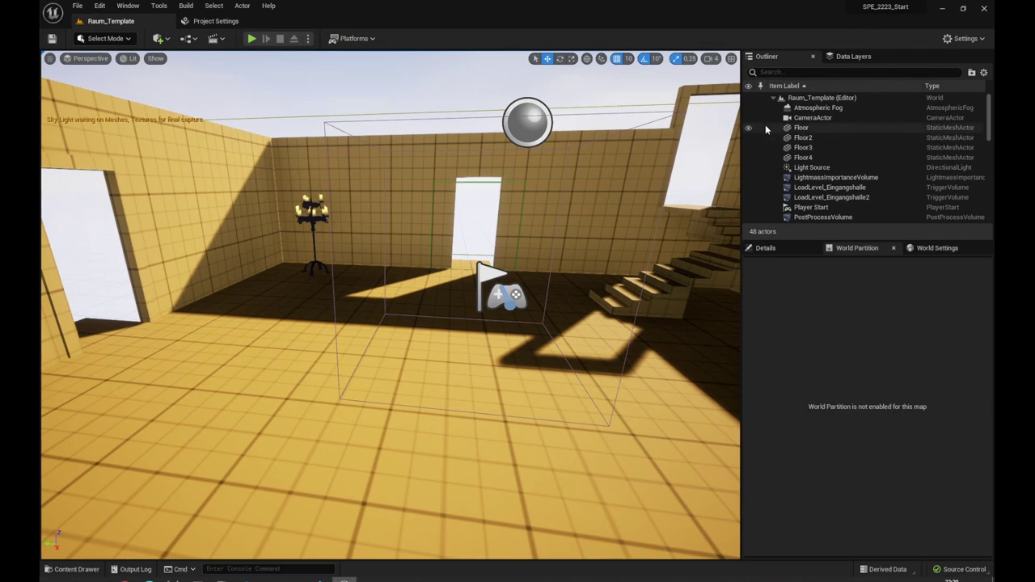
- Close Unreal Editor and close the current Perforce connection in P4V
left_click(985, 9)
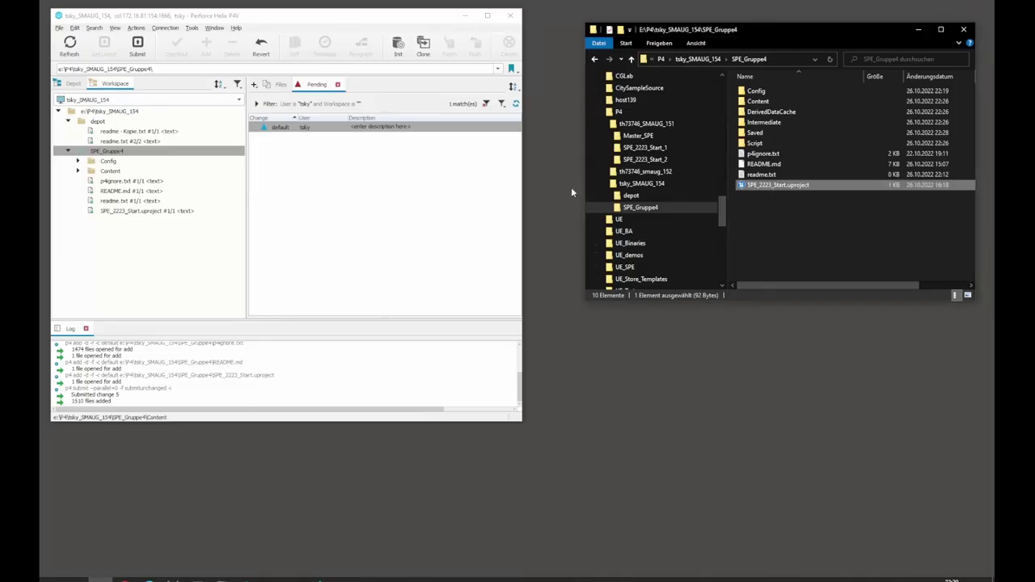
mouse_move(566, 10)
left_click(169, 31)
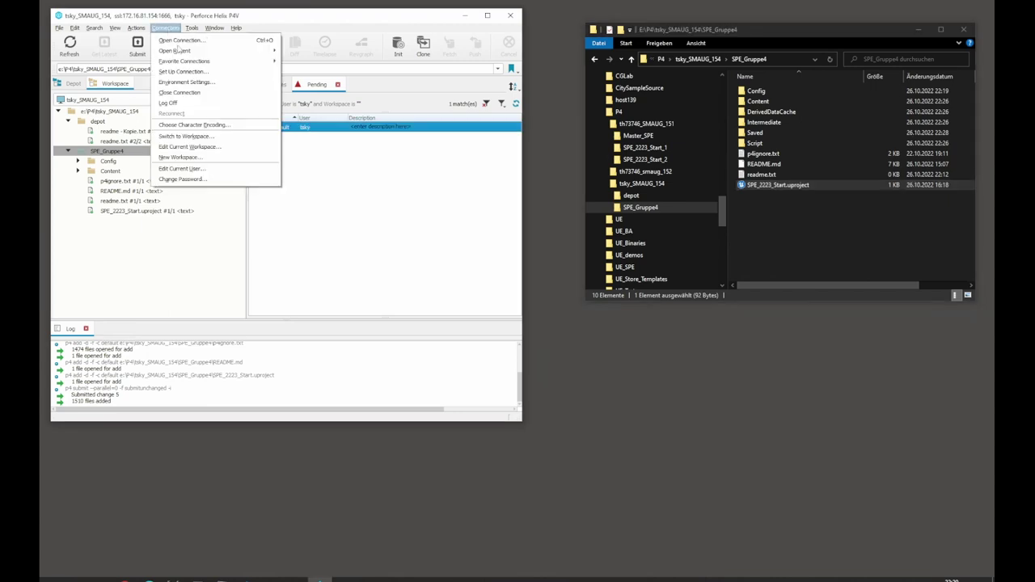
mouse_move(180, 50)
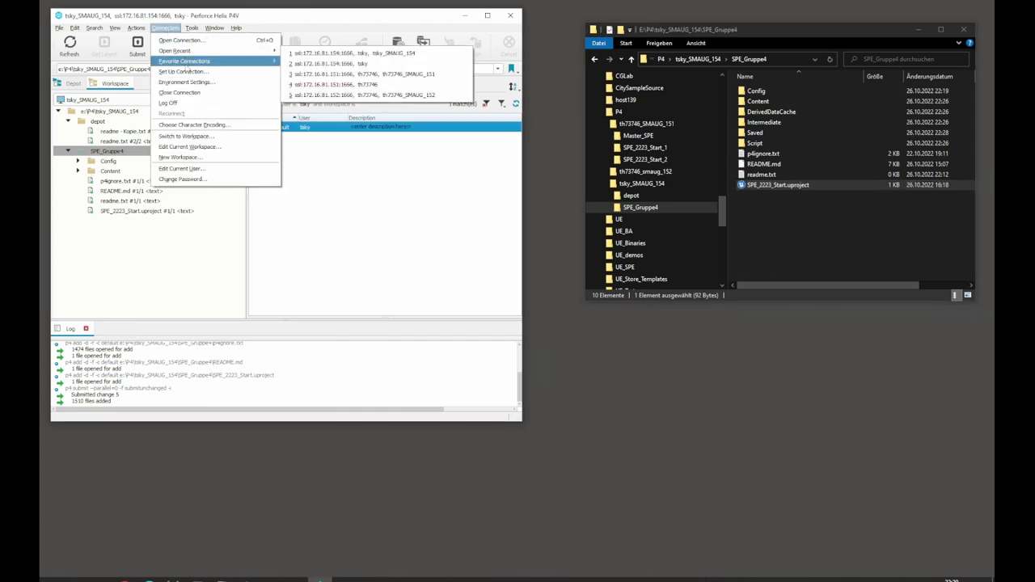
left_click(186, 96)
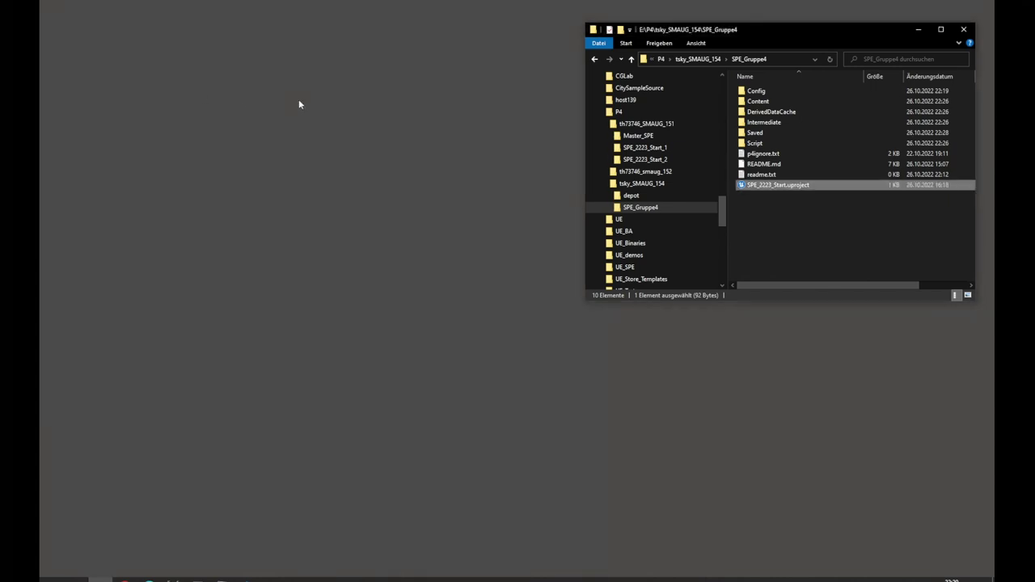
- Relaunch Perforce P4V and enter the user name in the Open Connection dialog
left_click(56, 579)
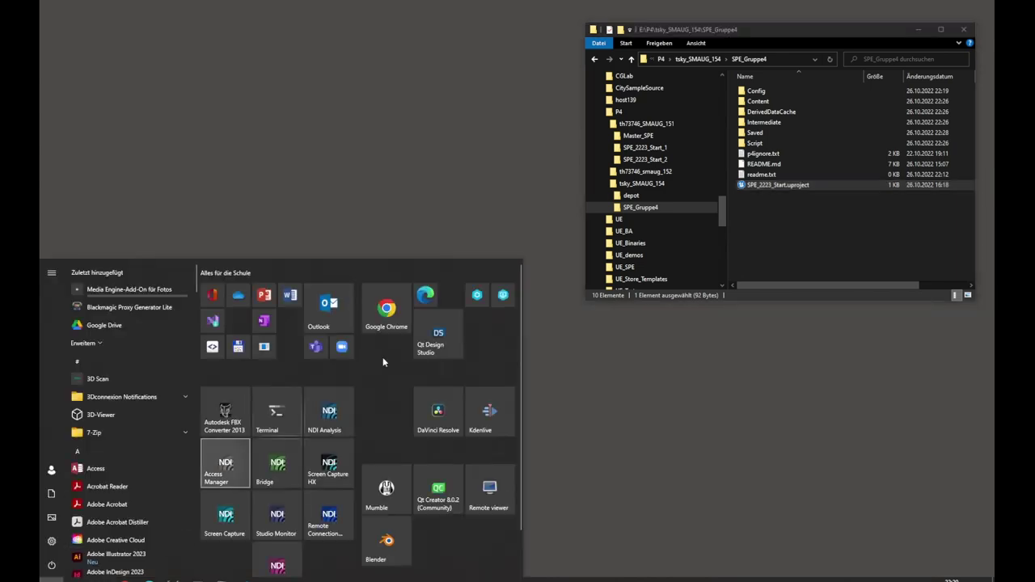
left_click(503, 295)
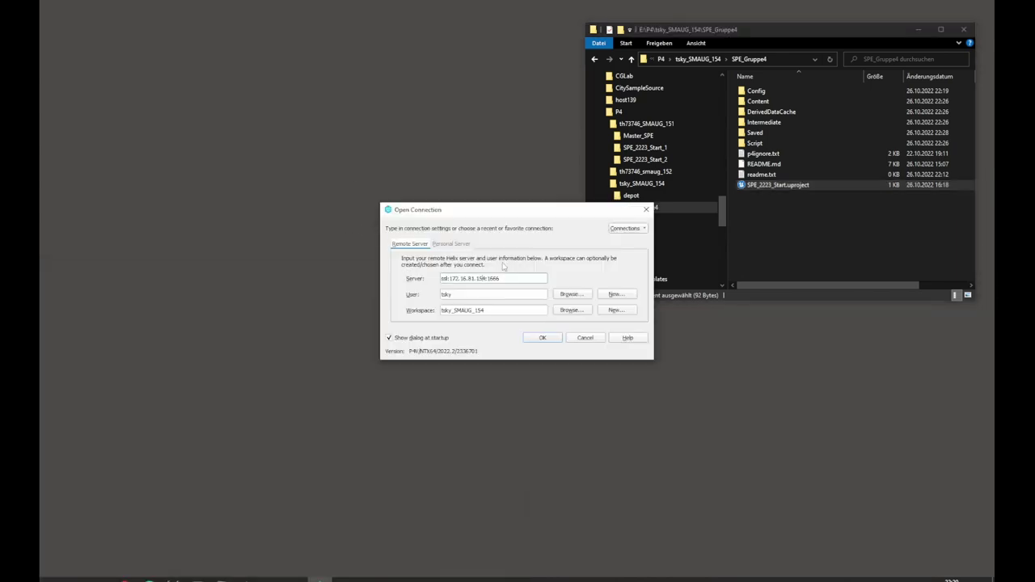
key("Tab")
type("t")
type("h73746")
- Replace the old workspace with SMAUG_151 and connect to the server
left_click(566, 300)
left_click_drag(483, 311, 417, 315)
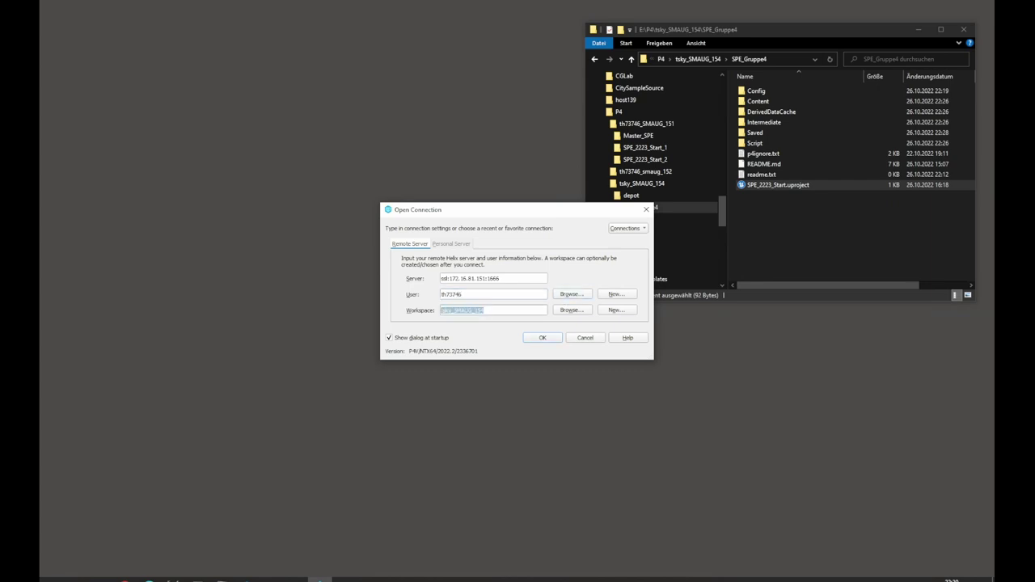
key("BackSpace")
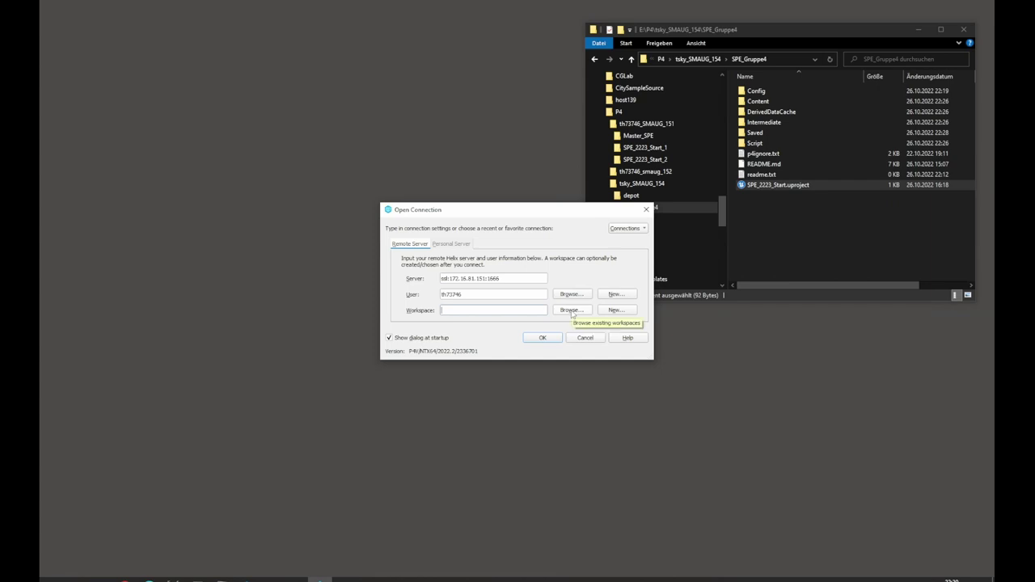
left_click(572, 311)
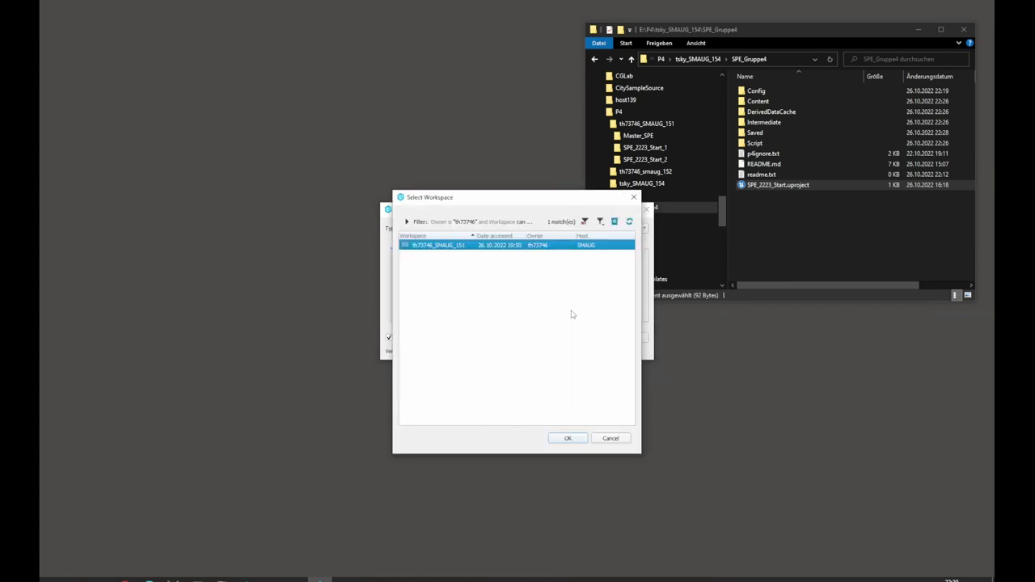
left_click(577, 438)
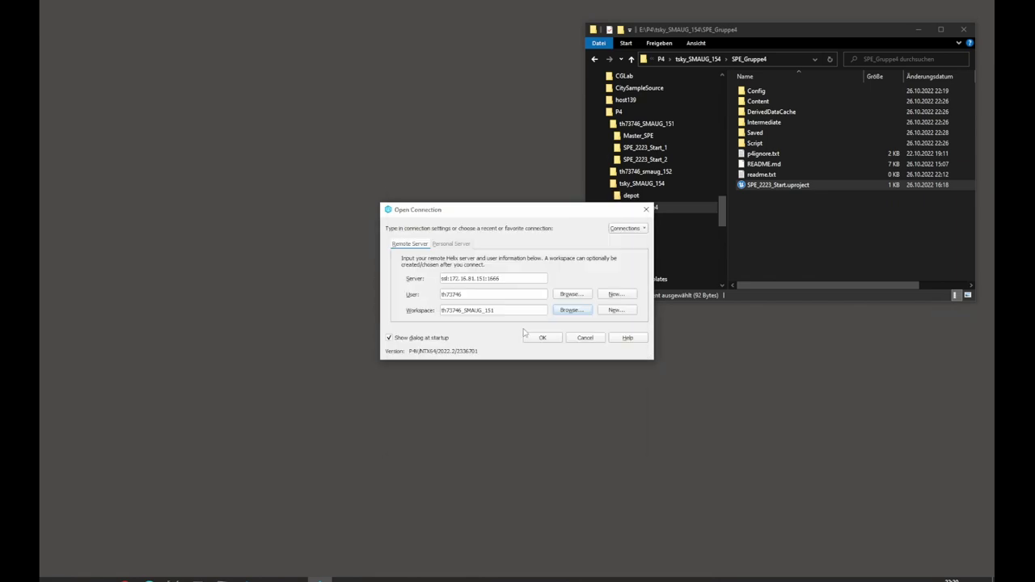
left_click(538, 339)
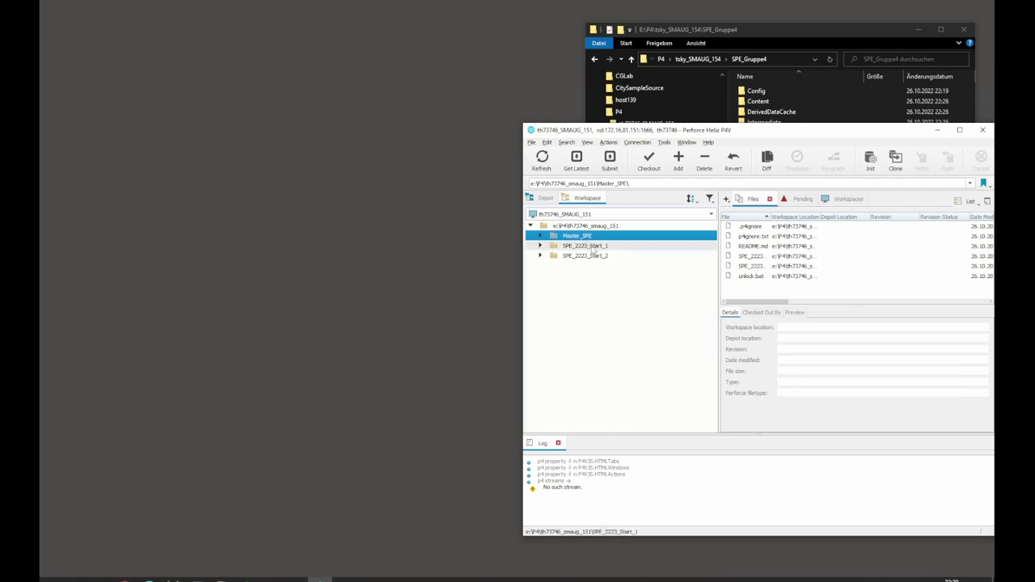
- Expand Master_SPE > Content > Blueprints and select BP_Prop_Chandelier.uasset to check its depot status
left_click(541, 235)
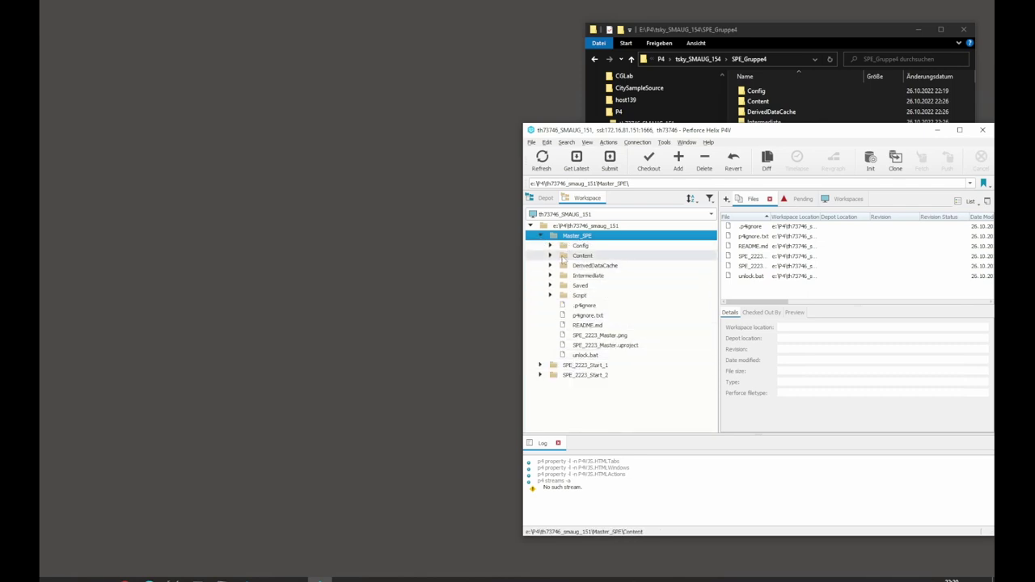
left_click(550, 255)
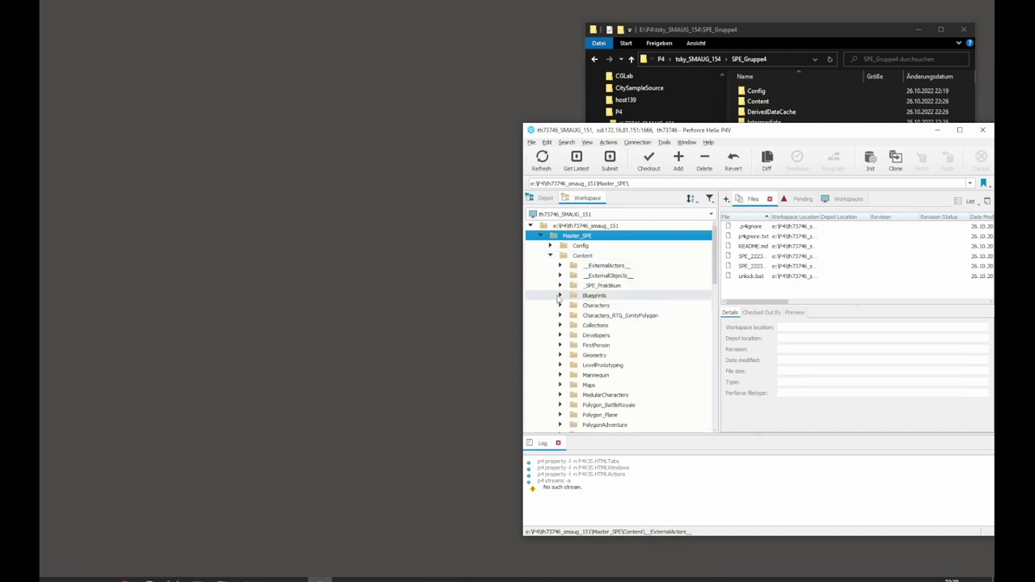
left_click(560, 296)
left_click(616, 306)
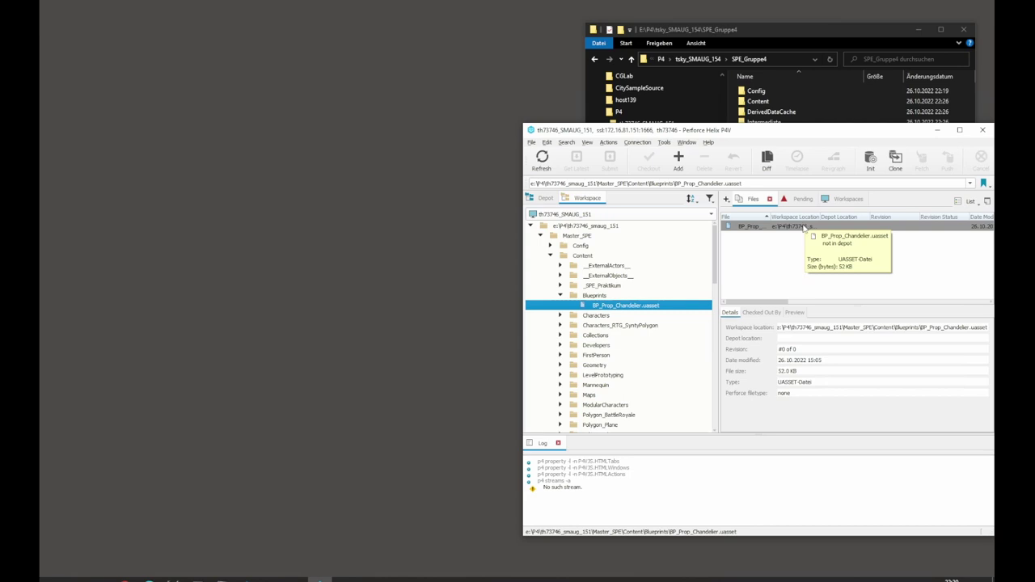
- Launch SPE_2223_Start.uproject from File Explorer, then close that editor
left_click(779, 30)
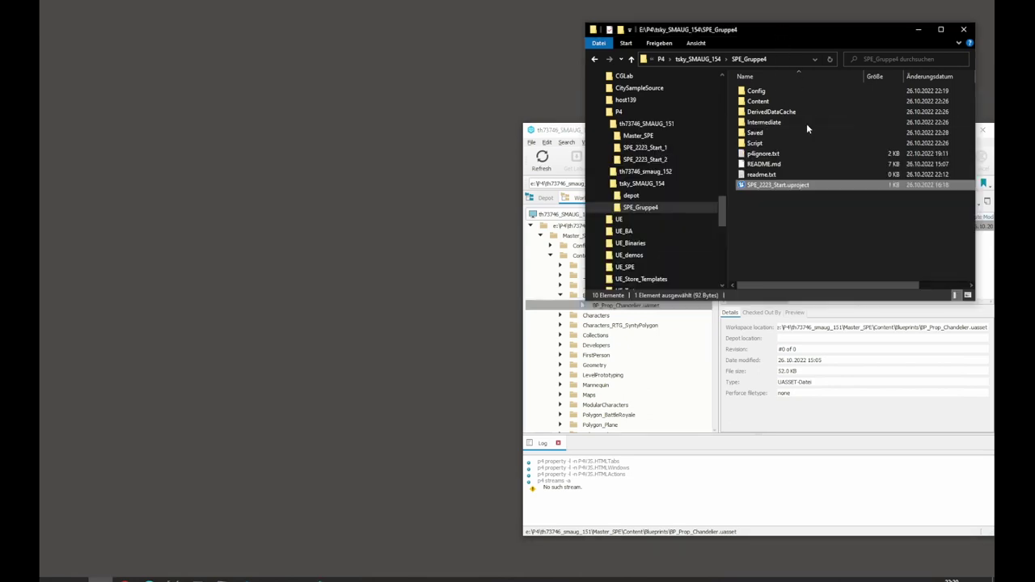
double_click(799, 186)
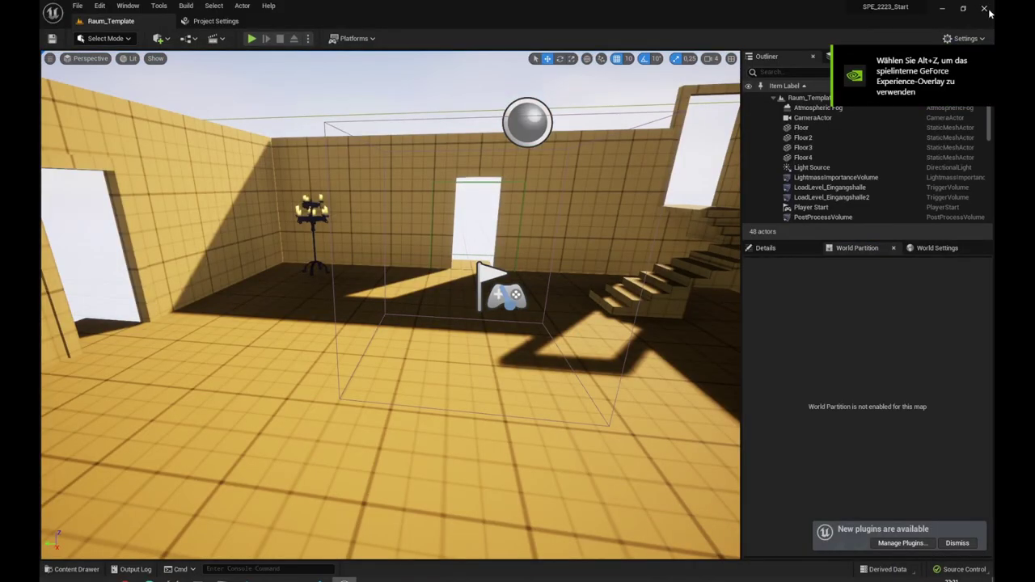
left_click(986, 9)
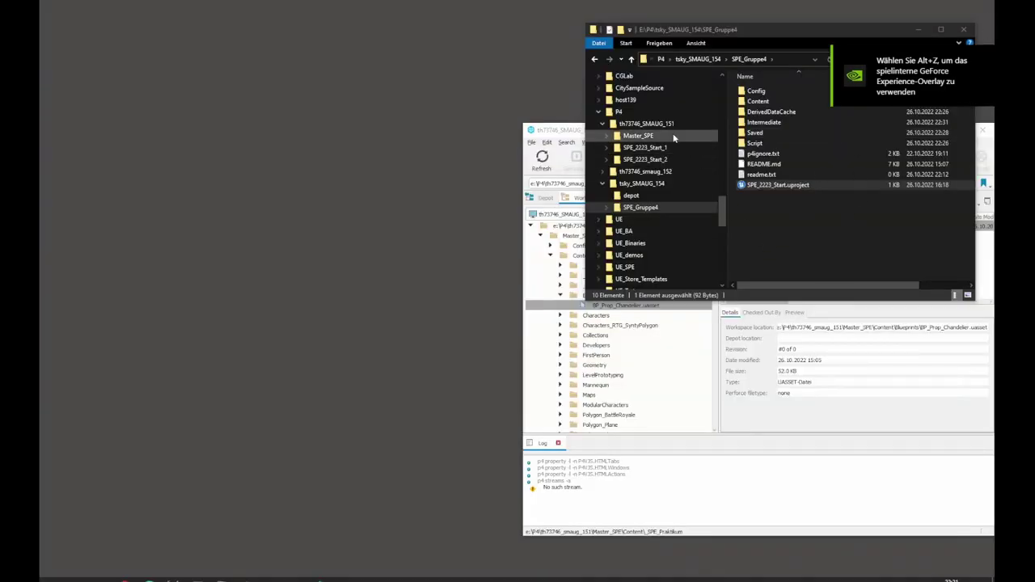
- Open SPE_2223_Master.uproject from the first workspace's Master_SPE folder
left_click(674, 136)
left_click(787, 197)
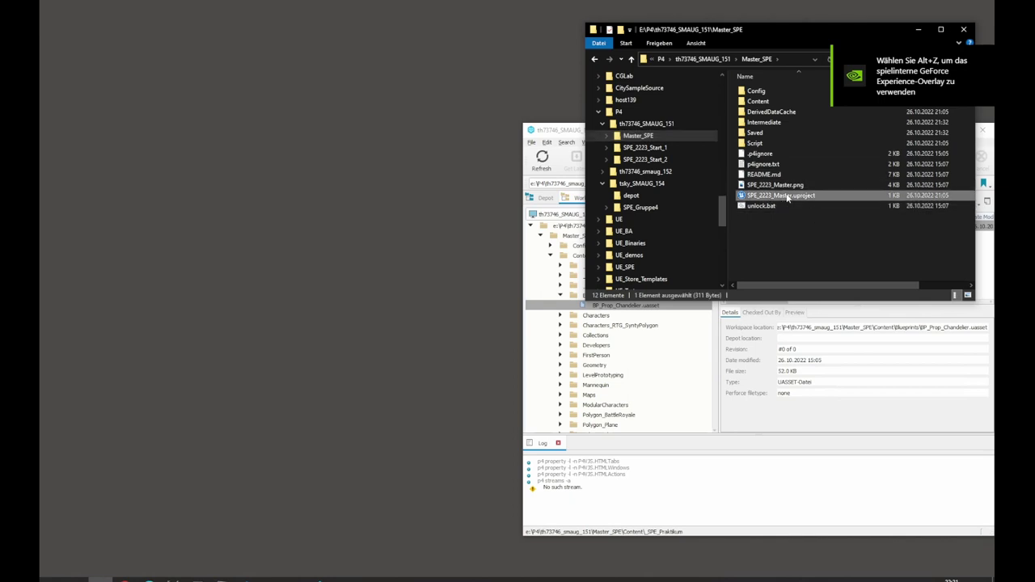
double_click(787, 197)
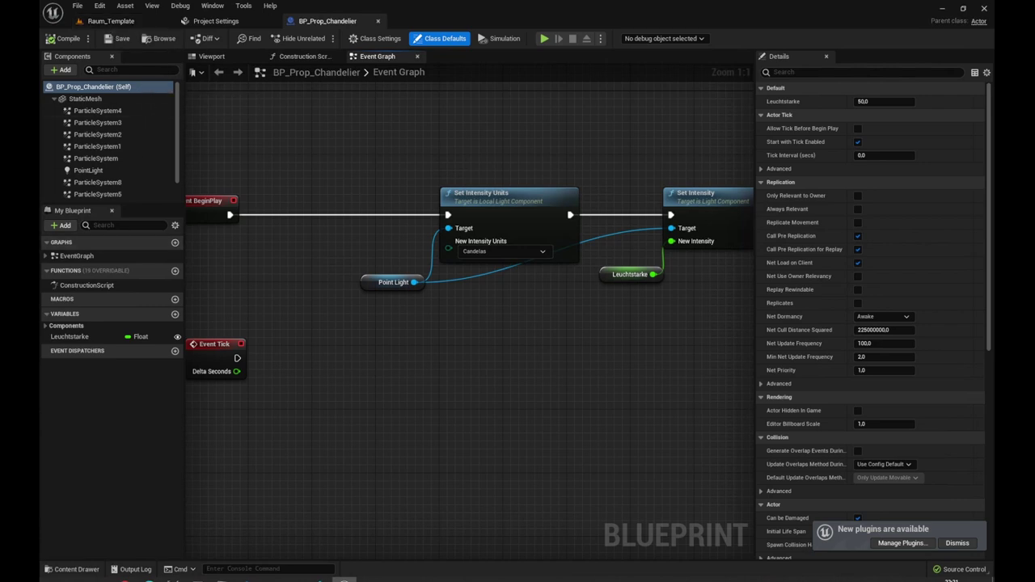
- Return to the Raum_Template level, show Blueprints in the Content Drawer, then switch to File Explorer
left_click(109, 20)
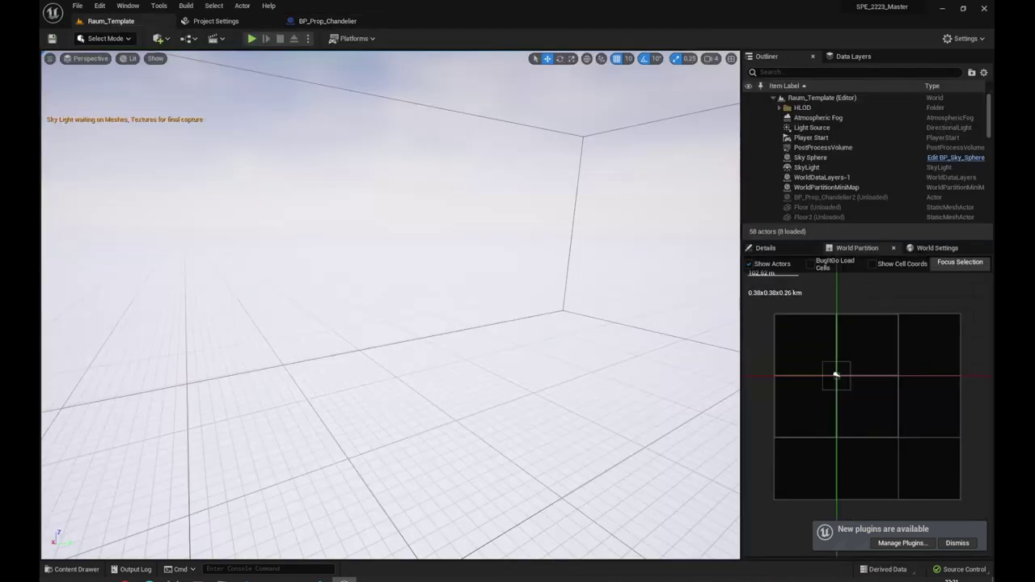
left_click(80, 569)
mouse_move(241, 416)
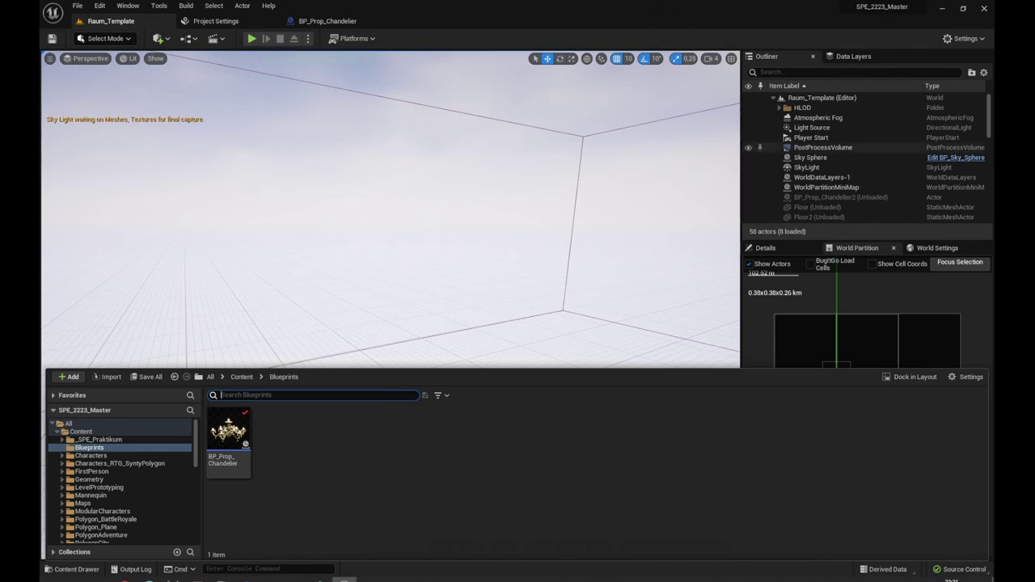
key("alt+Tab")
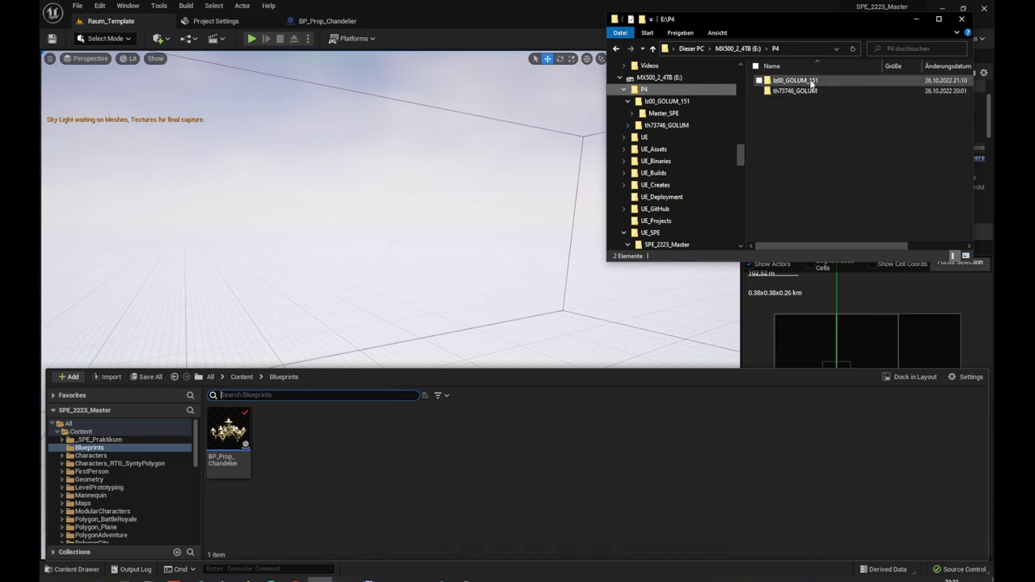
- Open SPE_2223_Master.uproject from the second workspace's Master_SPE folder
double_click(809, 91)
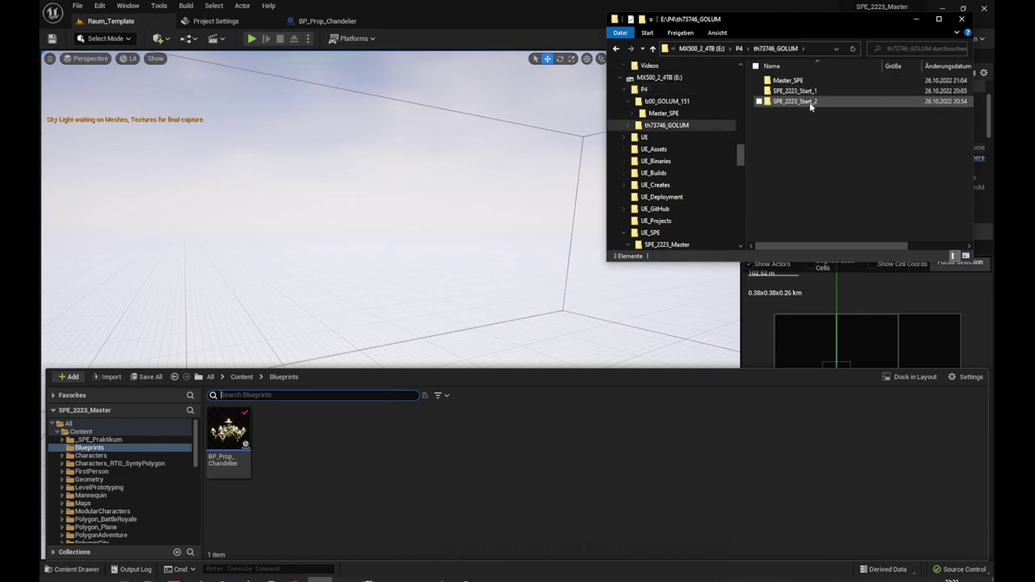
double_click(807, 80)
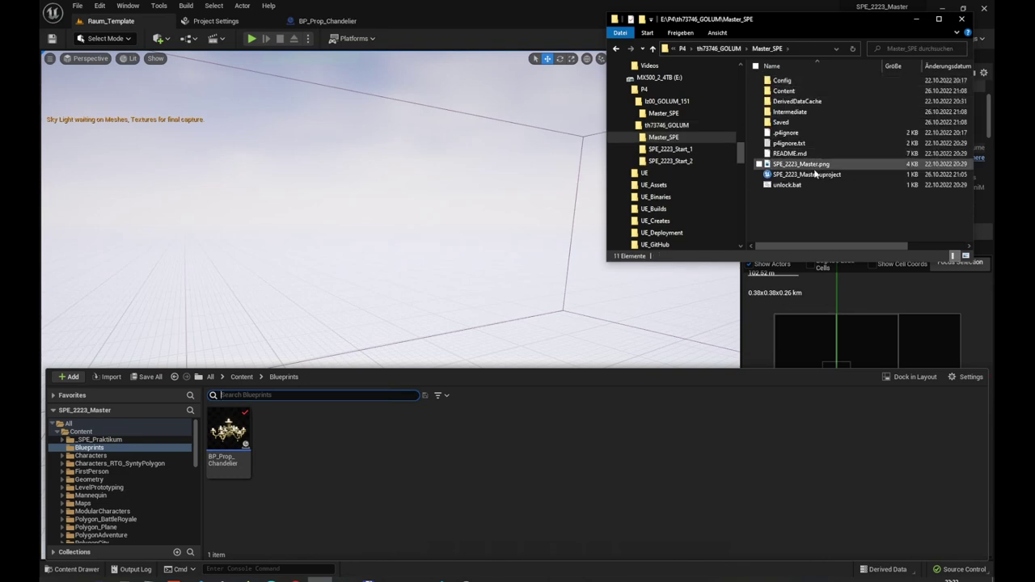
left_click(816, 175)
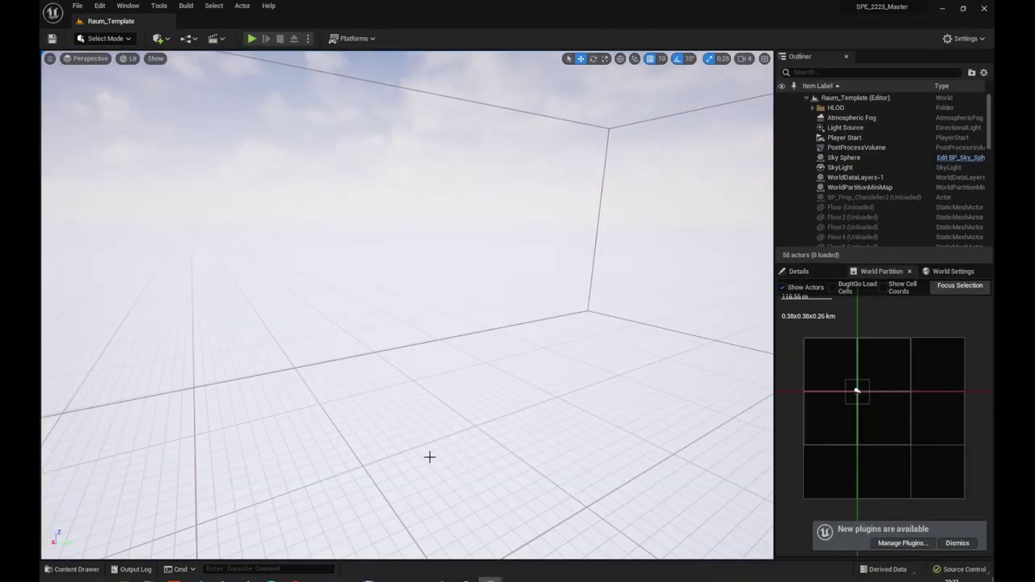
- Show the Blueprints folder in both editor sessions to check BP_Prop_Chandelier's source-control mark
left_click(75, 570)
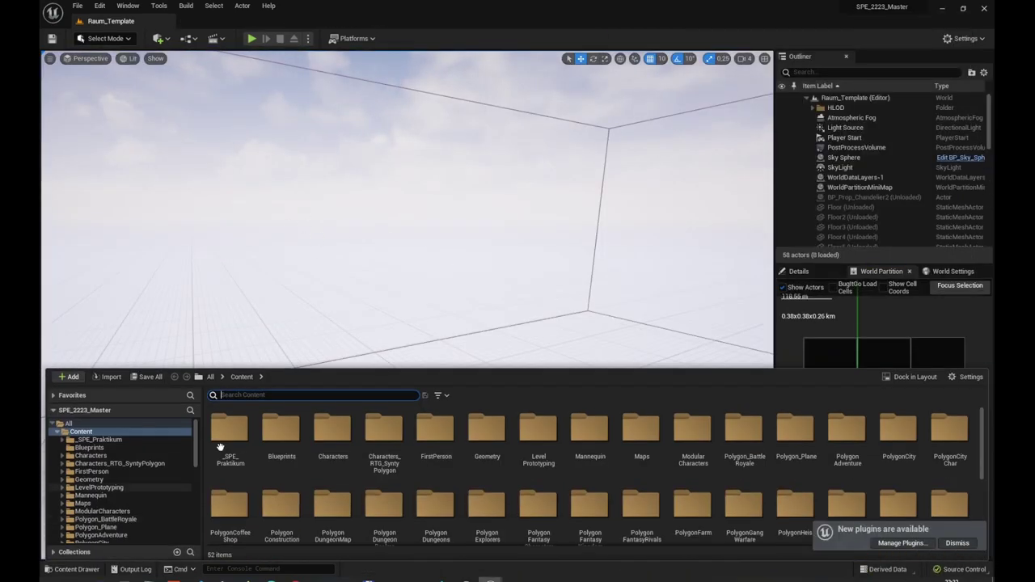
left_click(89, 448)
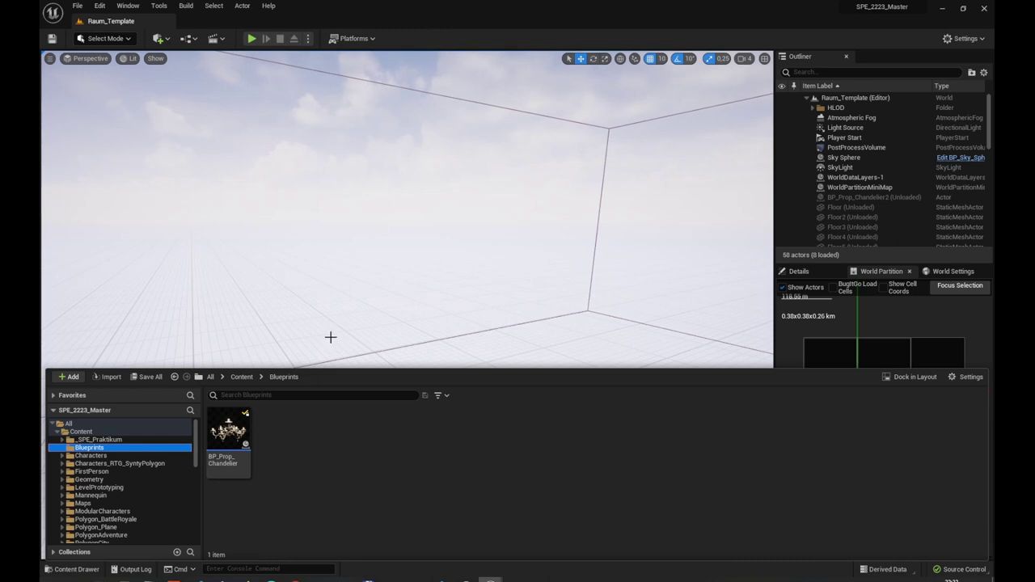
mouse_move(230, 432)
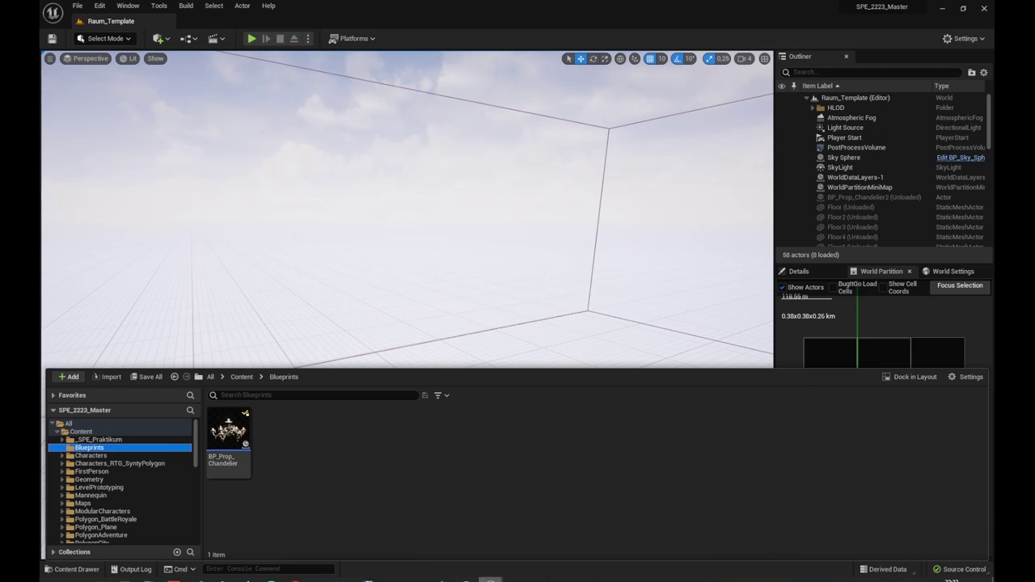
mouse_move(491, 580)
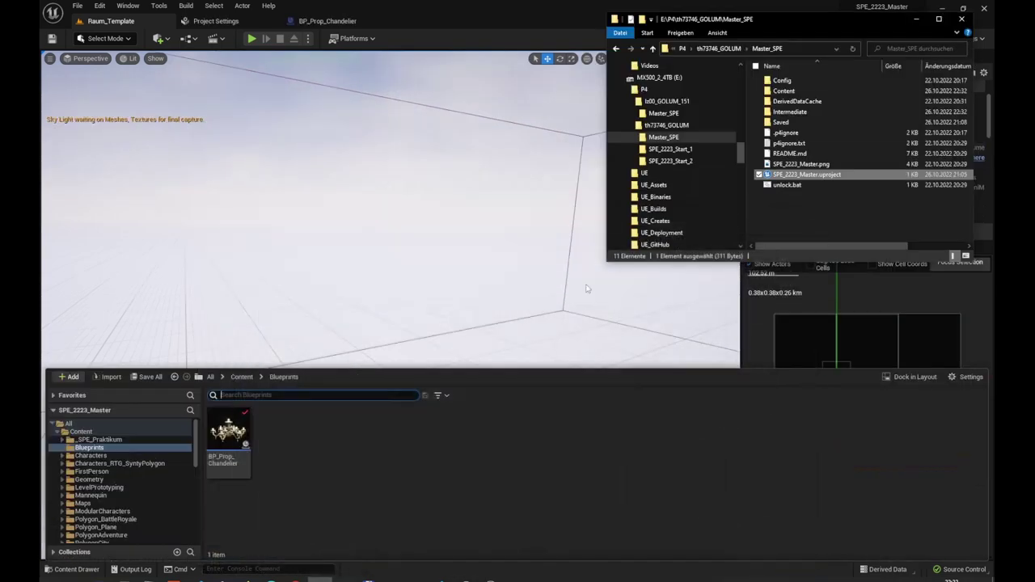
left_click(479, 16)
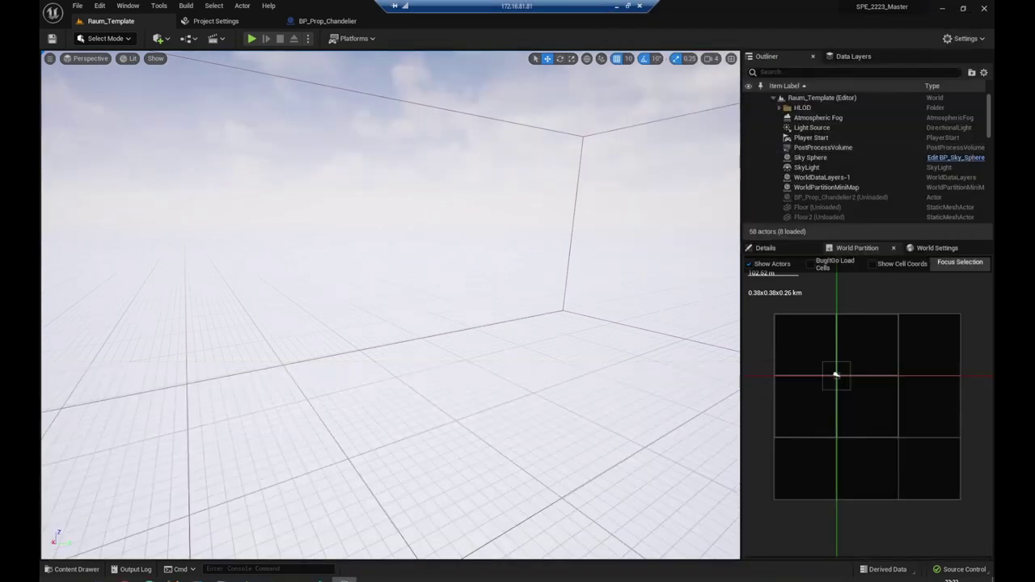
left_click(77, 570)
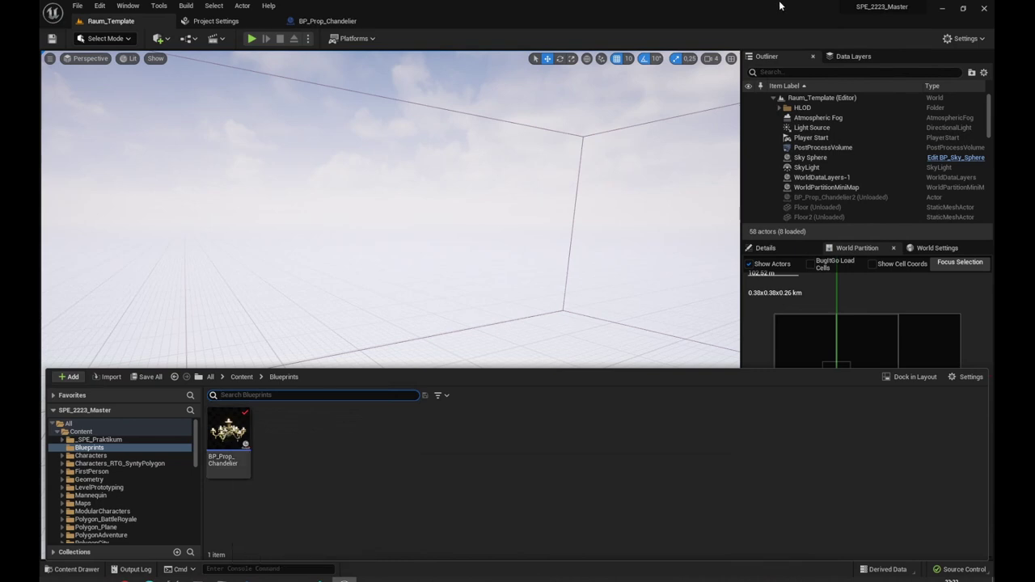
mouse_move(781, 5)
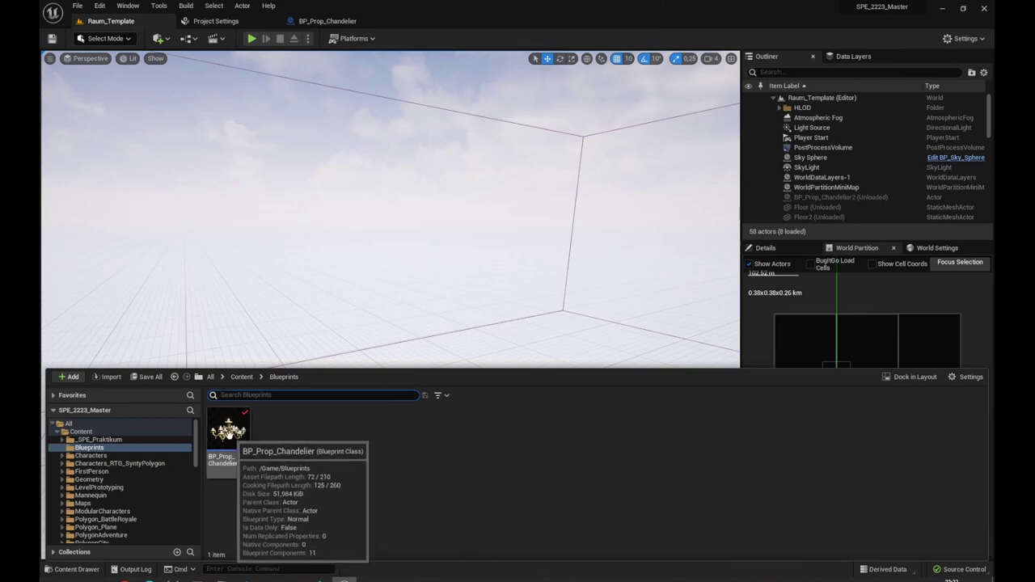
- Check in BP_Prop_Chandelier as changelist 25 with the description 'tolle sachen gemacht'
right_click(231, 433)
mouse_move(310, 427)
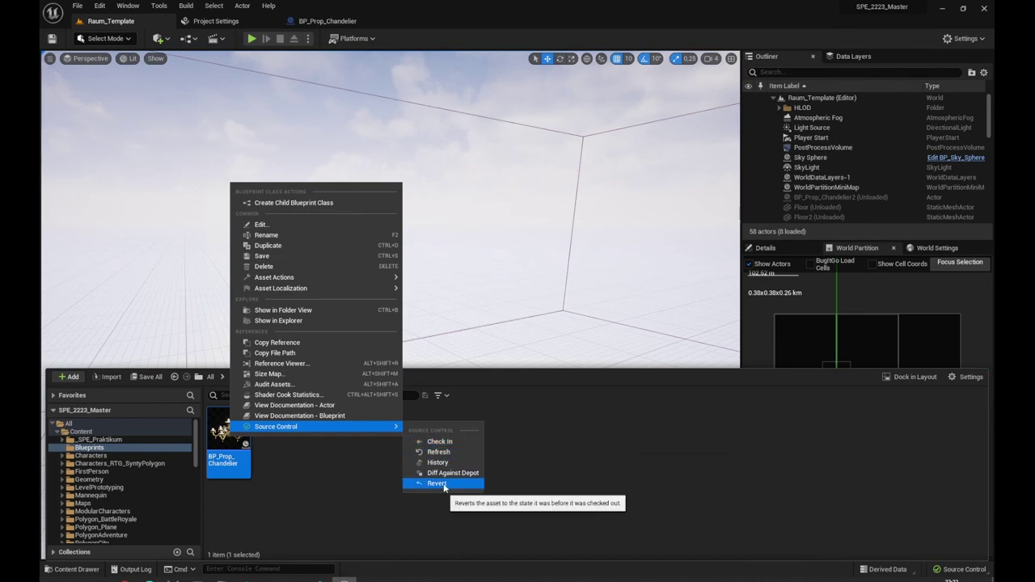
left_click(446, 443)
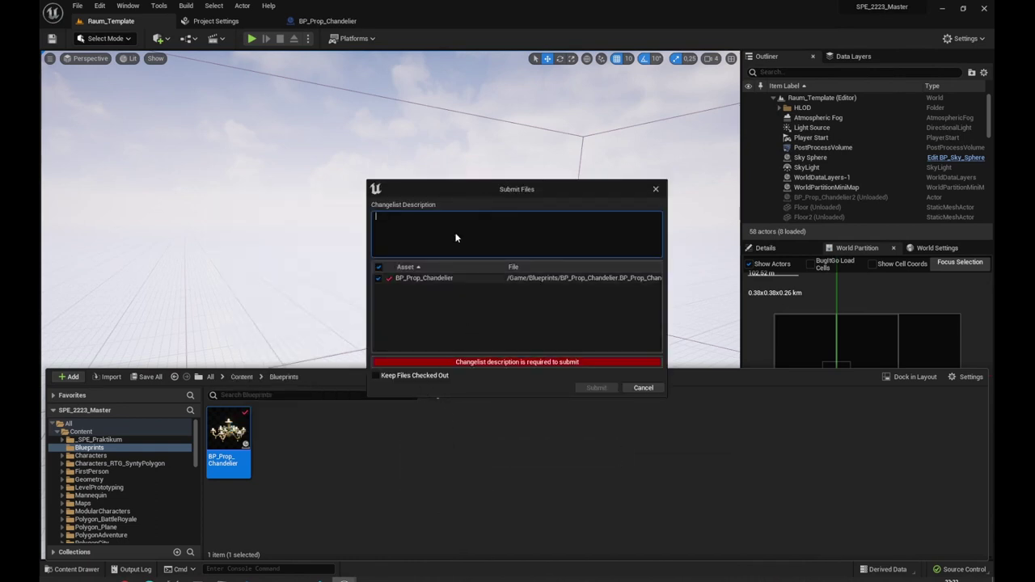
type("tolle scahe")
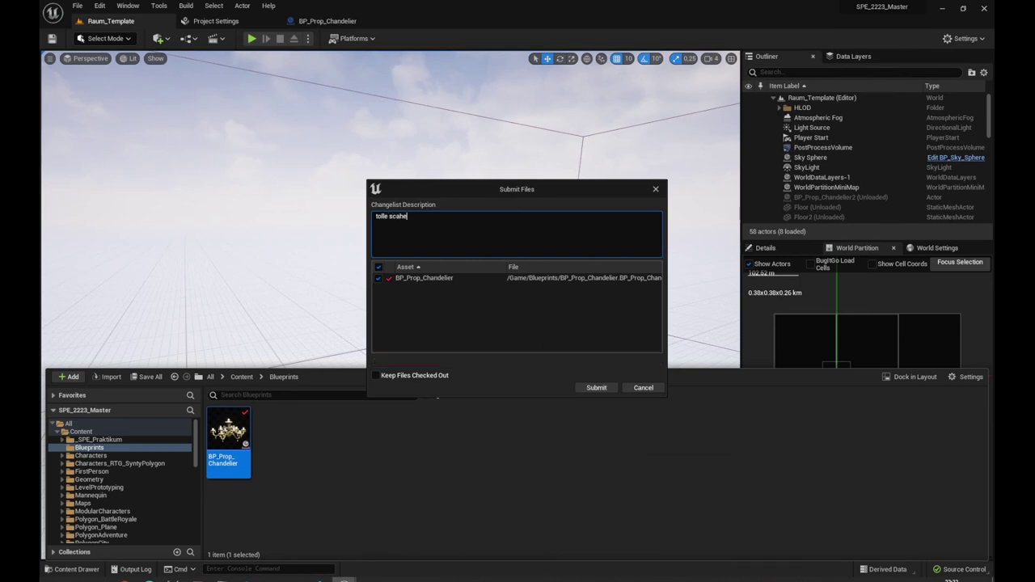
type("chen")
type(" g")
key("BackSpace")
type("gemacht")
left_click(587, 386)
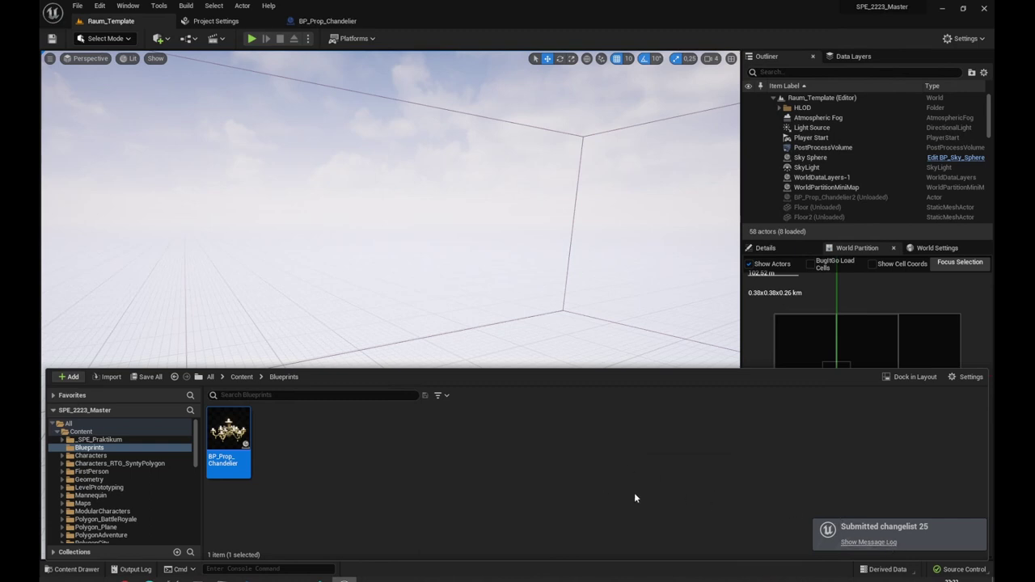
left_click(963, 569)
left_click(930, 531)
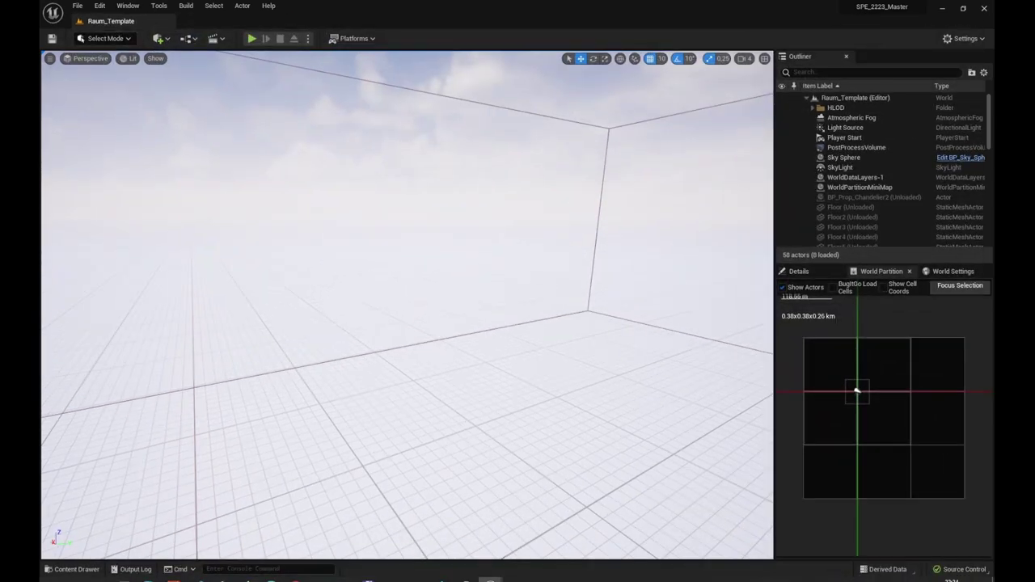
- Refresh BP_Prop_Chandelier's source-control status twice, then select and right-click the Content folder
left_click(73, 569)
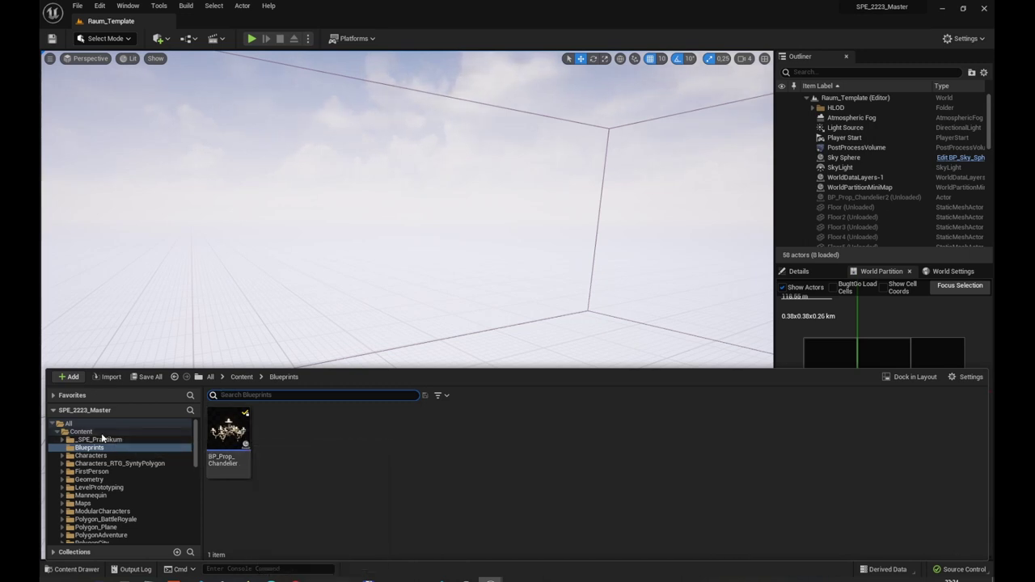
right_click(234, 437)
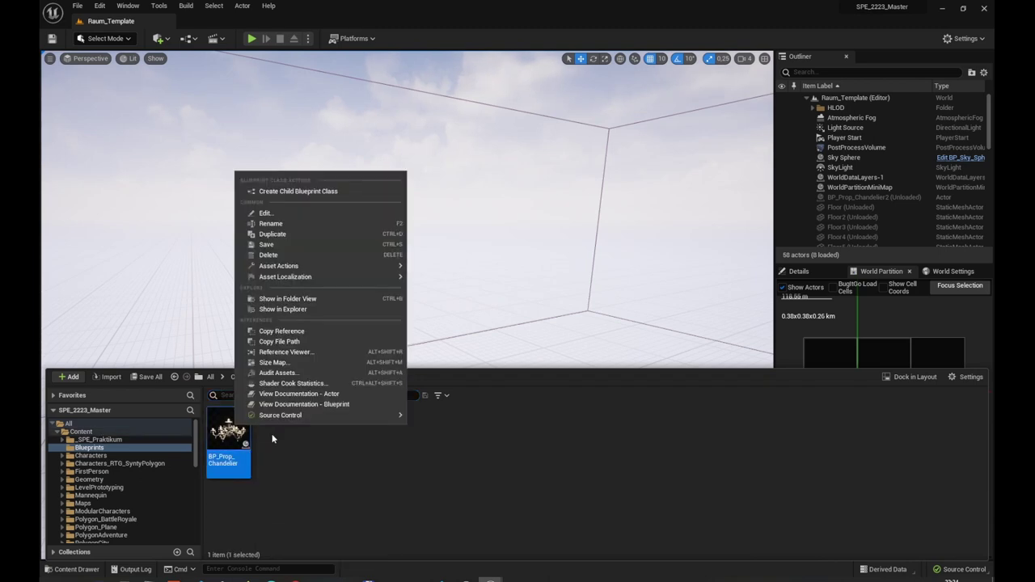
mouse_move(307, 415)
left_click(441, 429)
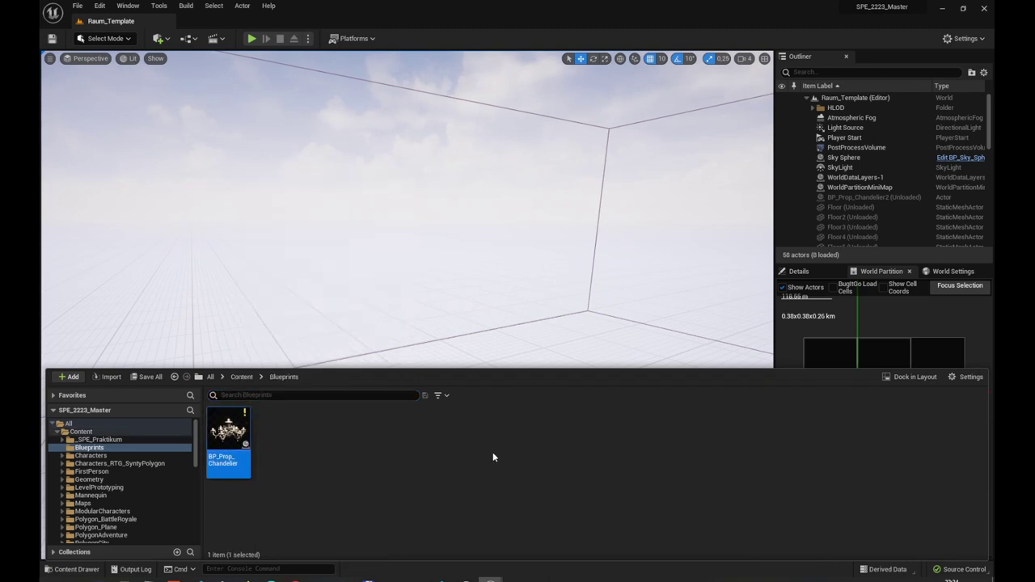
mouse_move(244, 413)
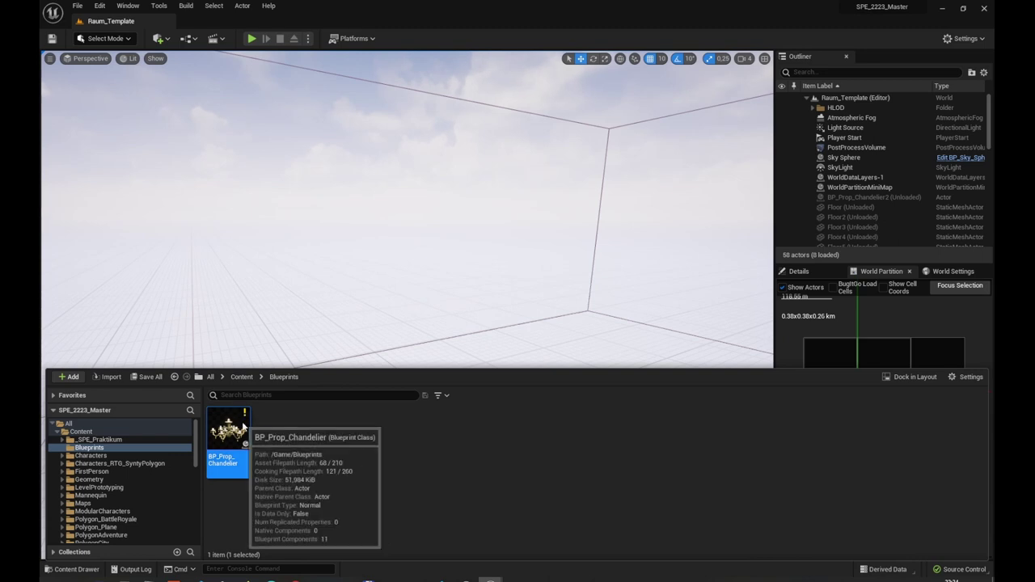
right_click(245, 421)
mouse_move(307, 418)
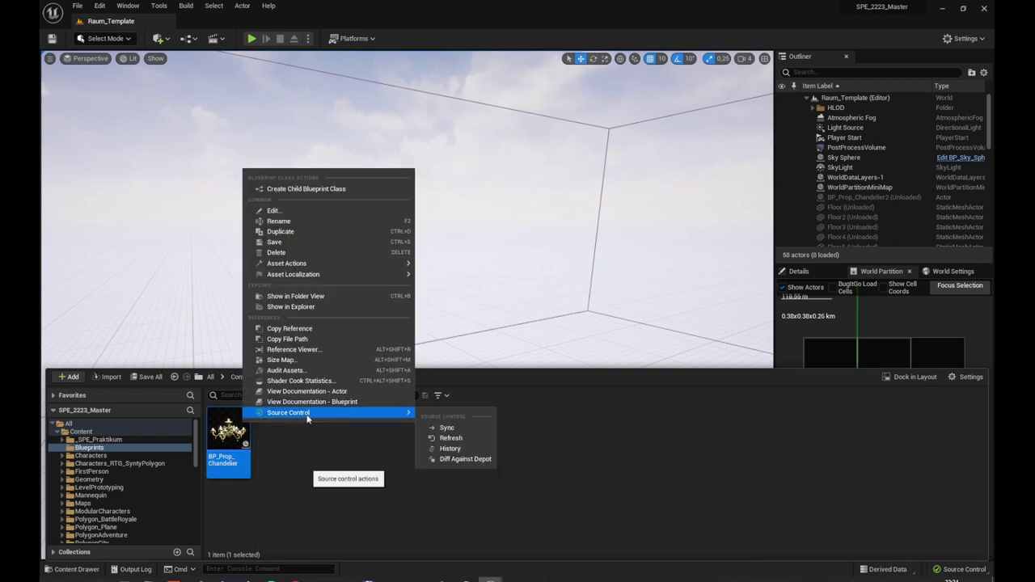
left_click(449, 437)
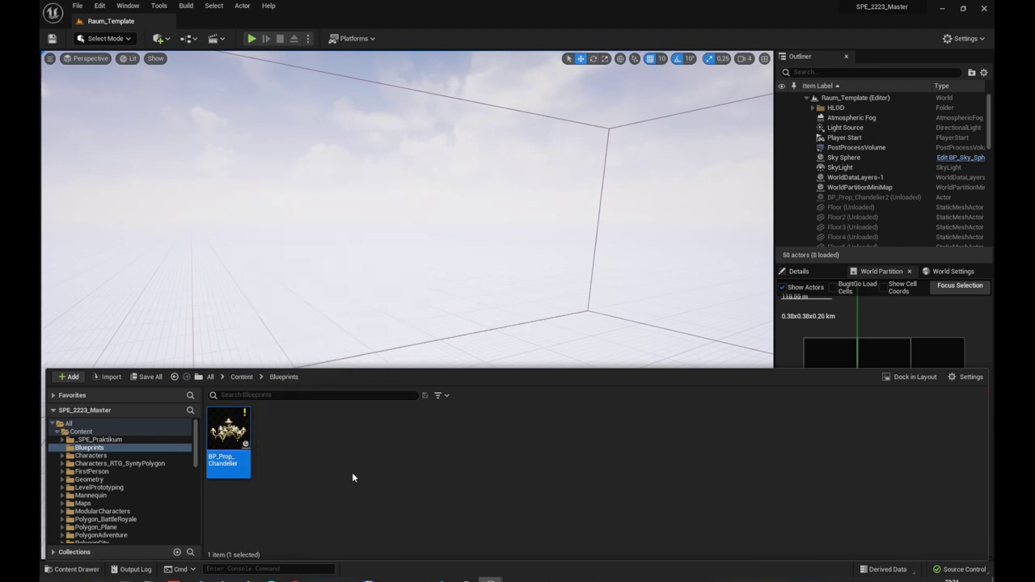
mouse_move(234, 427)
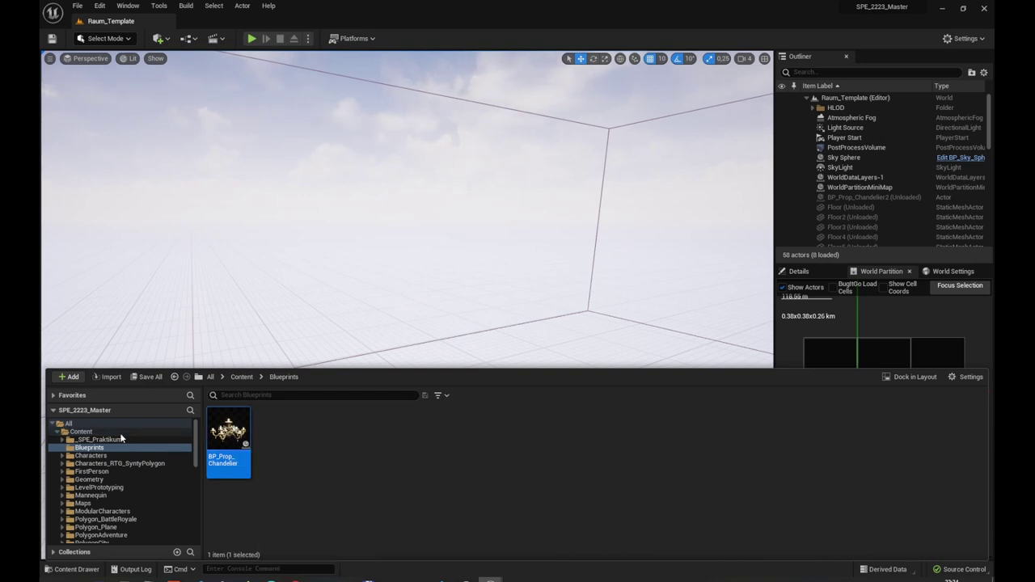
left_click(89, 434)
right_click(89, 434)
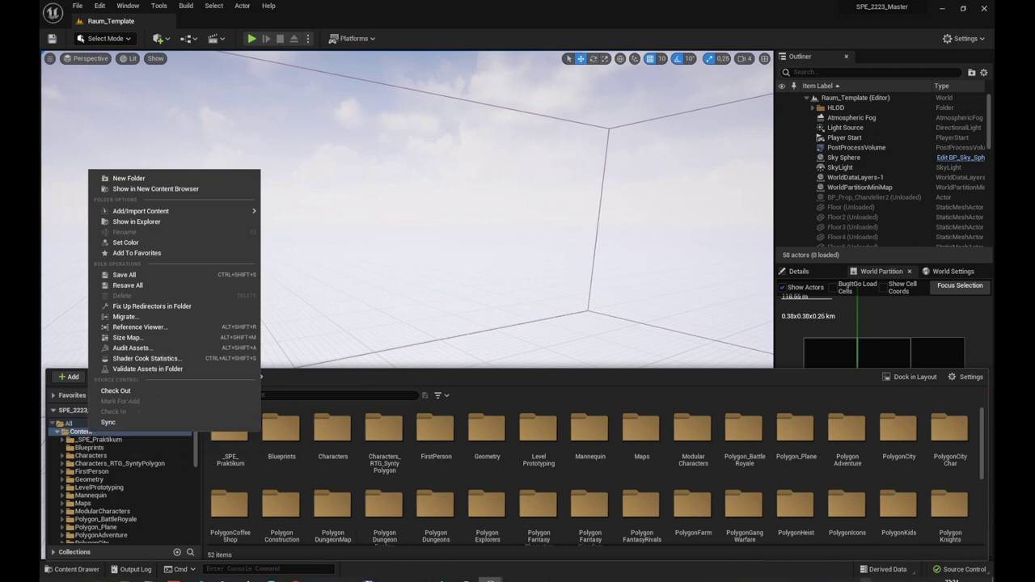
- Sync the Content folder from the depot, then recheck BP_Prop_Chandelier's source-control menu in Blueprints
left_click(960, 569)
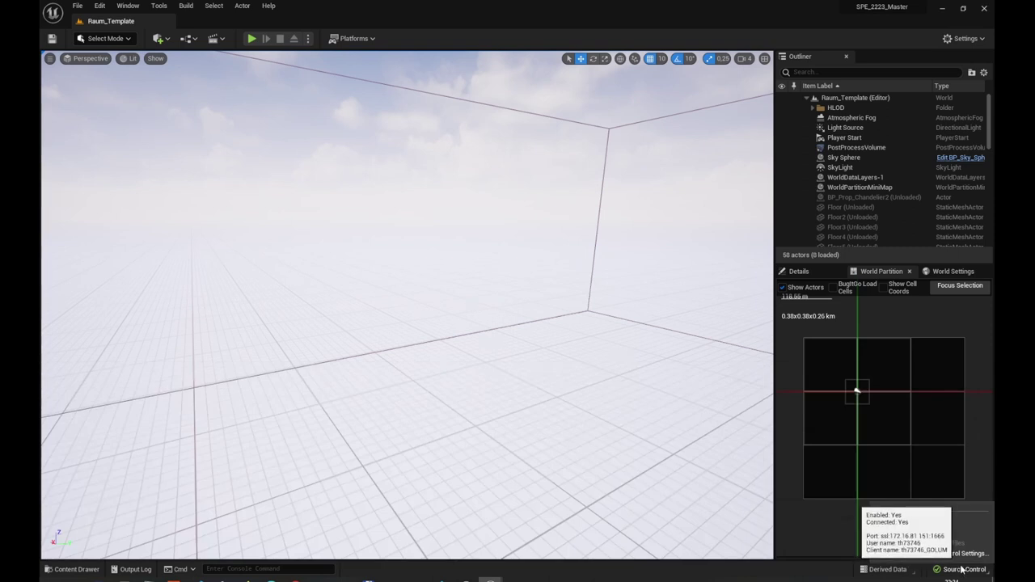
left_click(73, 569)
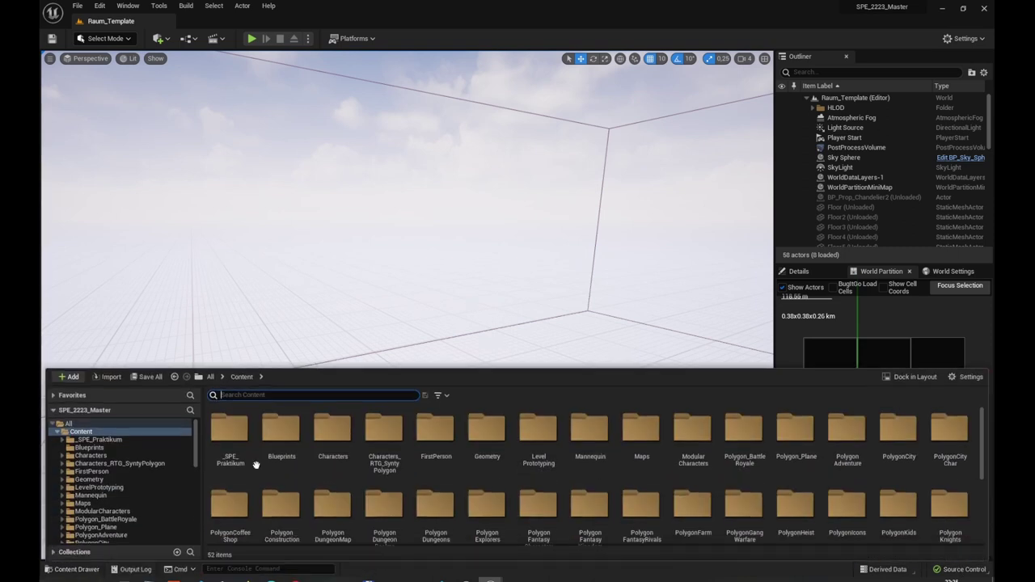
left_click(89, 448)
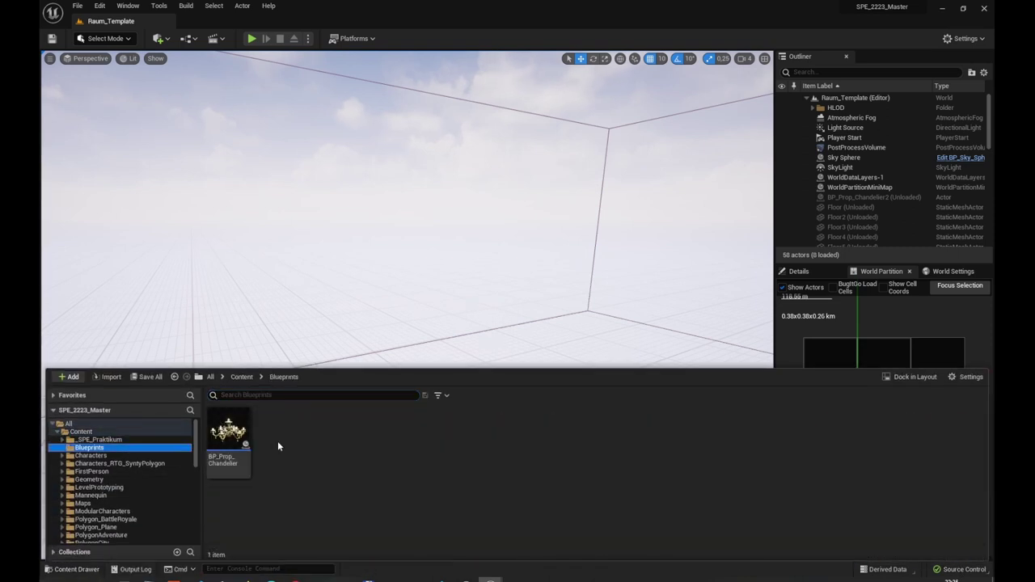
right_click(236, 431)
mouse_move(303, 420)
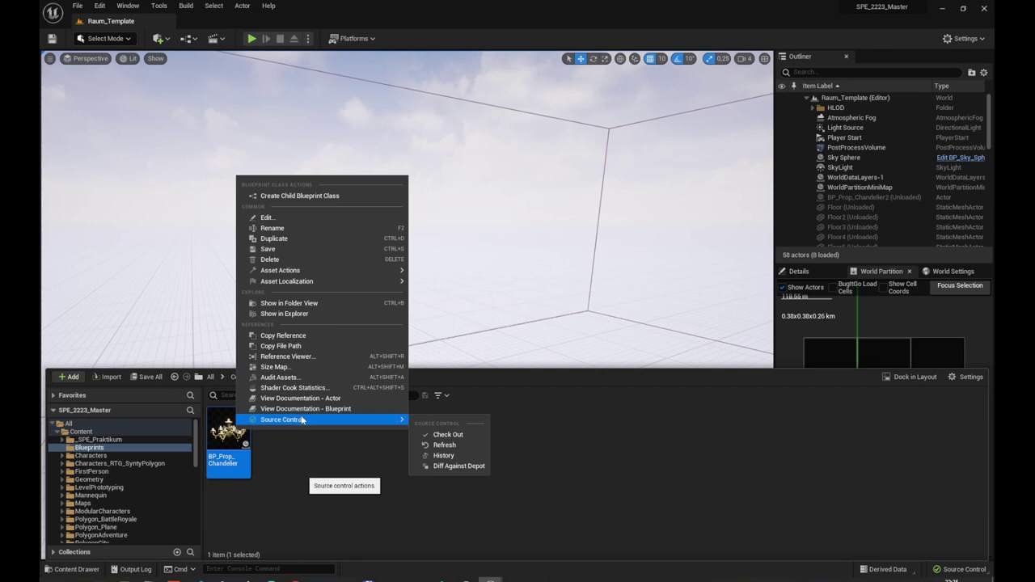
mouse_move(441, 579)
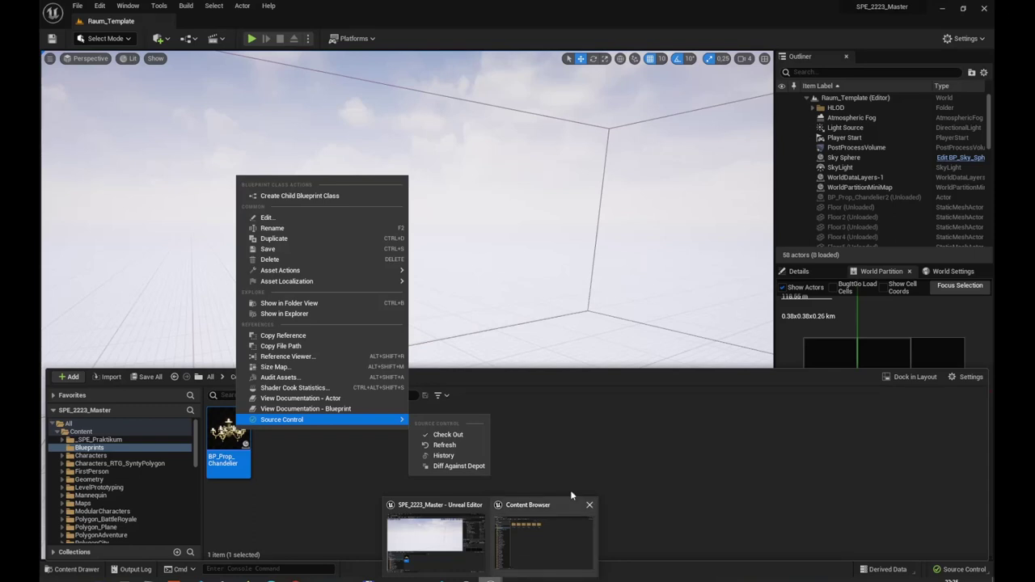
- Dismiss the asset menu, close this editor window, and bring Chrome with sciebo forward
left_click(587, 469)
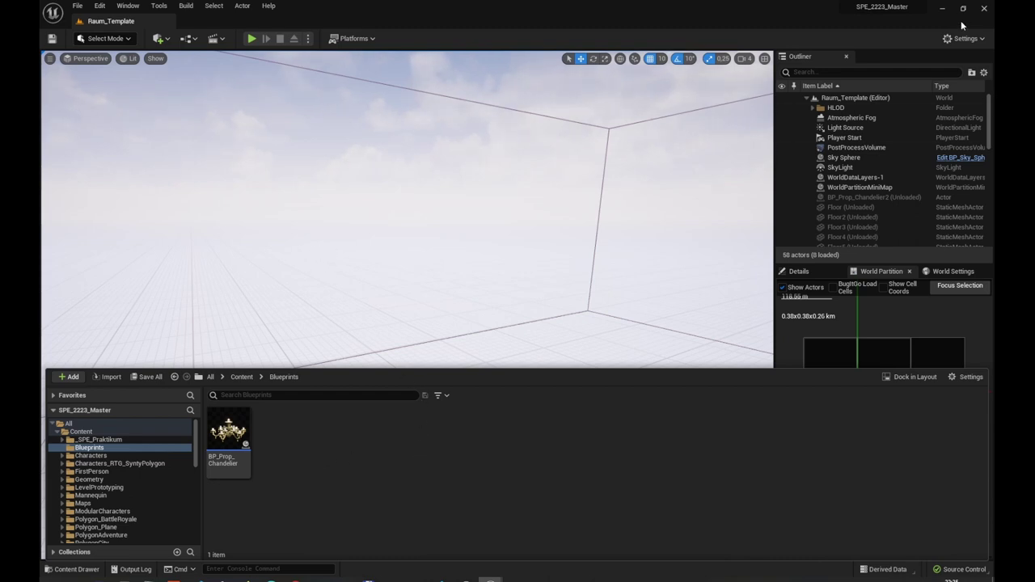
left_click(984, 9)
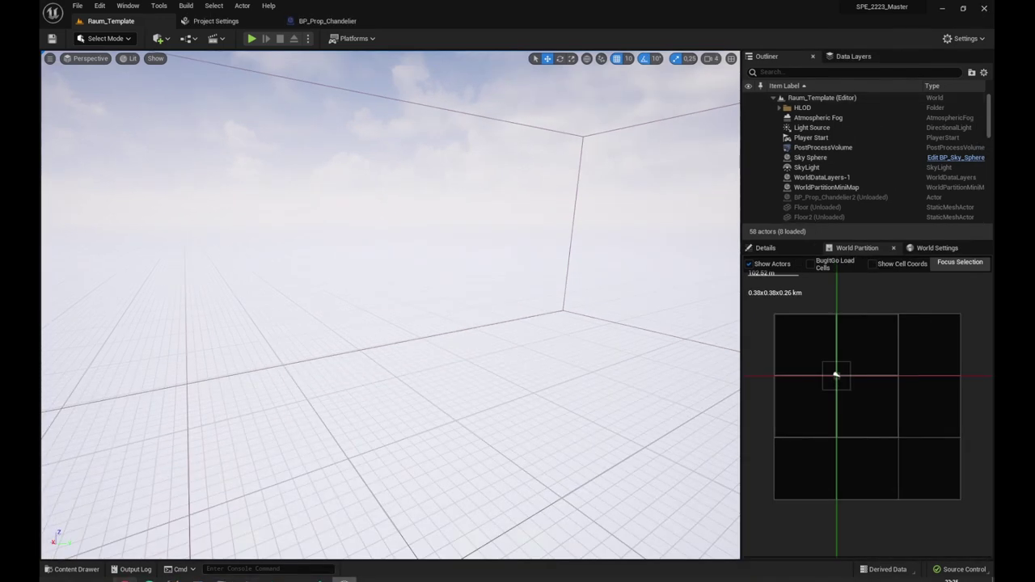
left_click(125, 580)
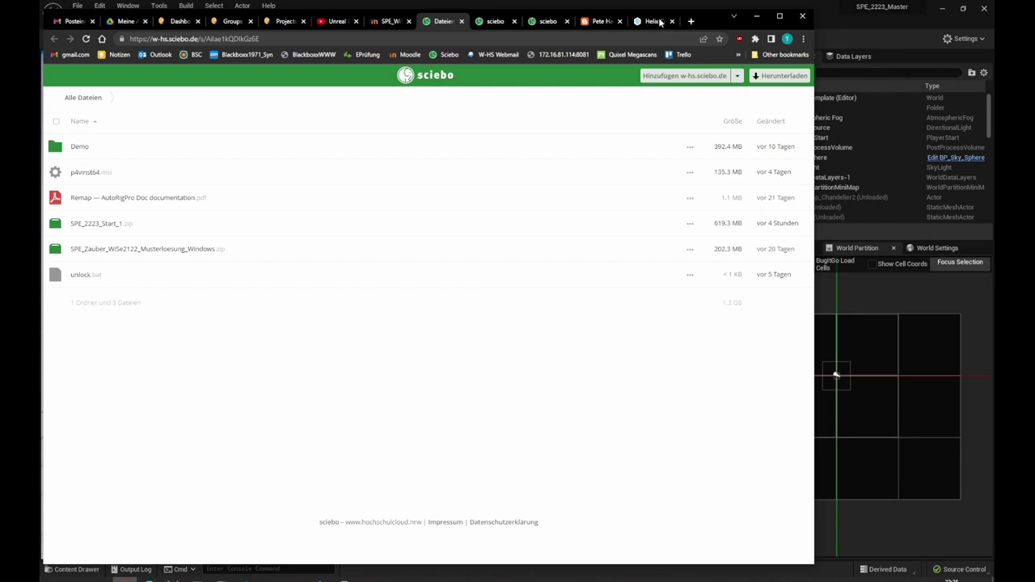
- Load the tutorials.ik.w-hs.de tutorials site in a new Chrome tab
left_click(691, 22)
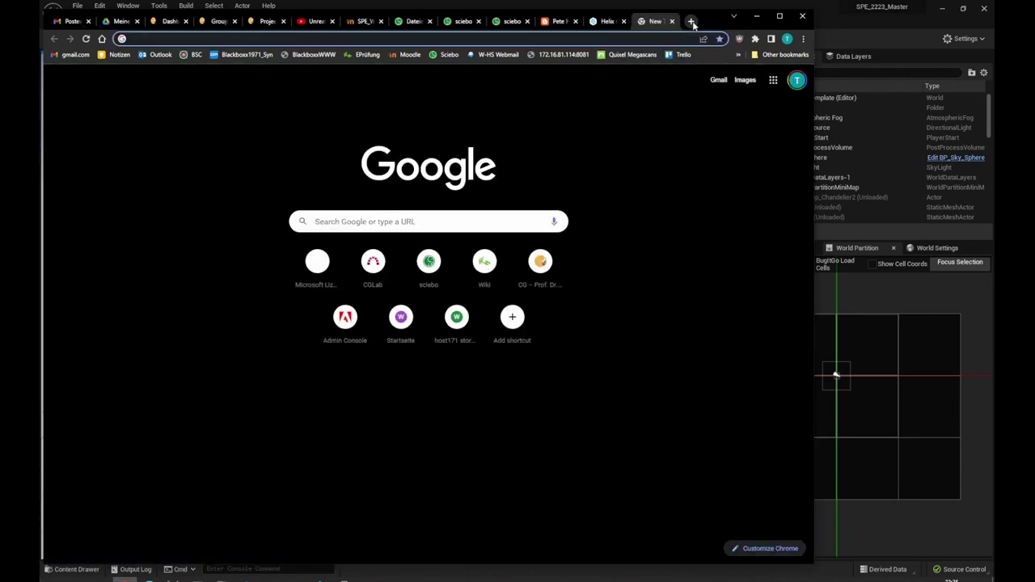
type("tot")
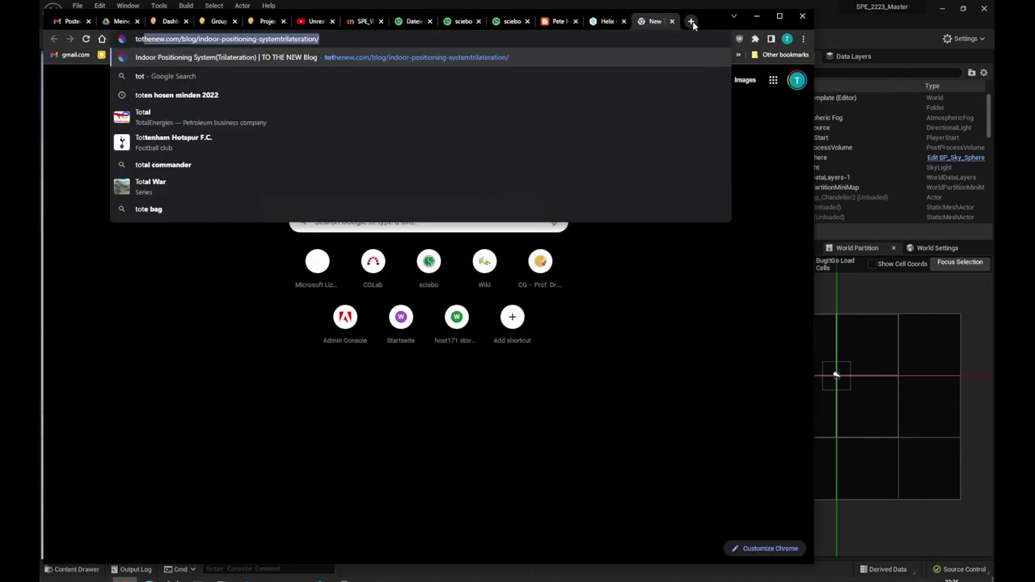
key("BackSpace")
key("BackSpace")
key("BackSpace")
type("utorials.ik.w-hs.de")
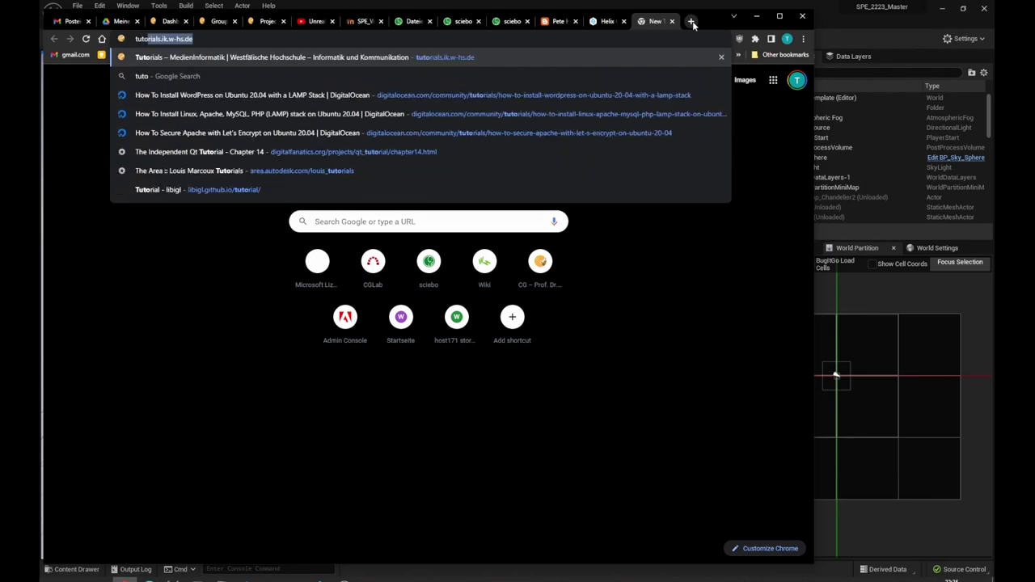
key("Return")
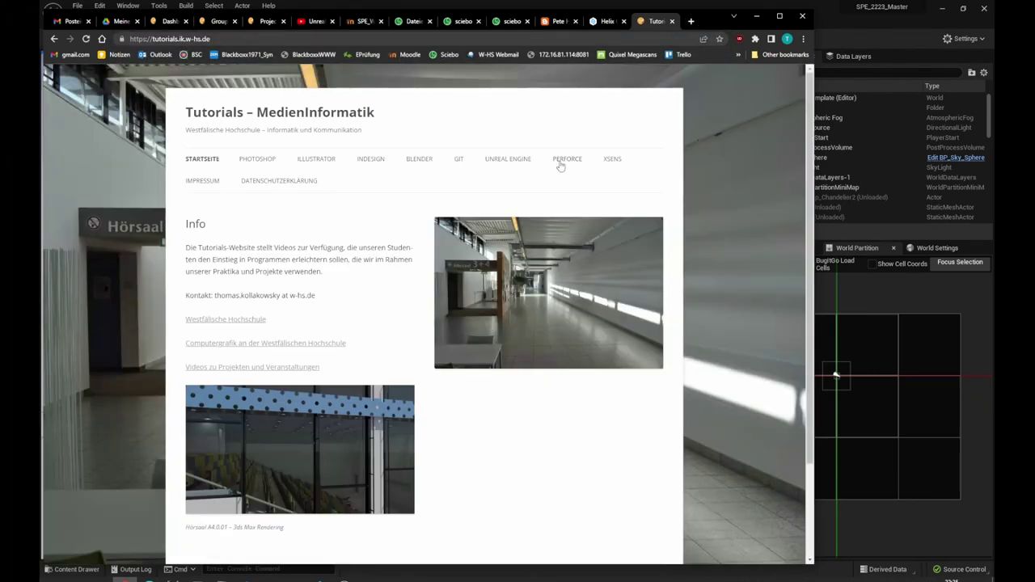
- Go to the site's Perforce page and scroll through its tutorial videos
left_click(566, 160)
scroll(455, 347, "down", 1)
scroll(485, 347, "down", 2)
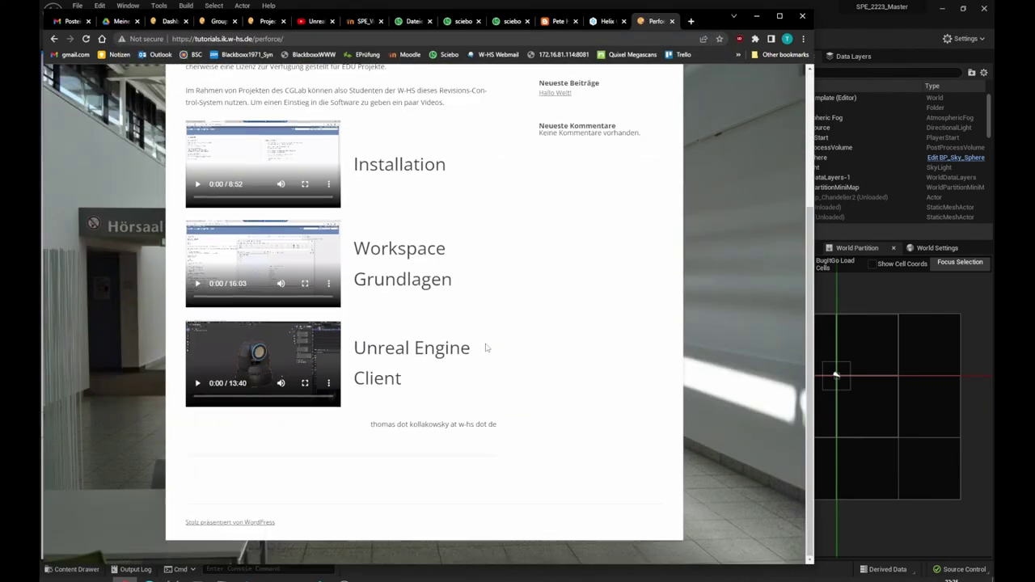
scroll(486, 348, "up", 1)
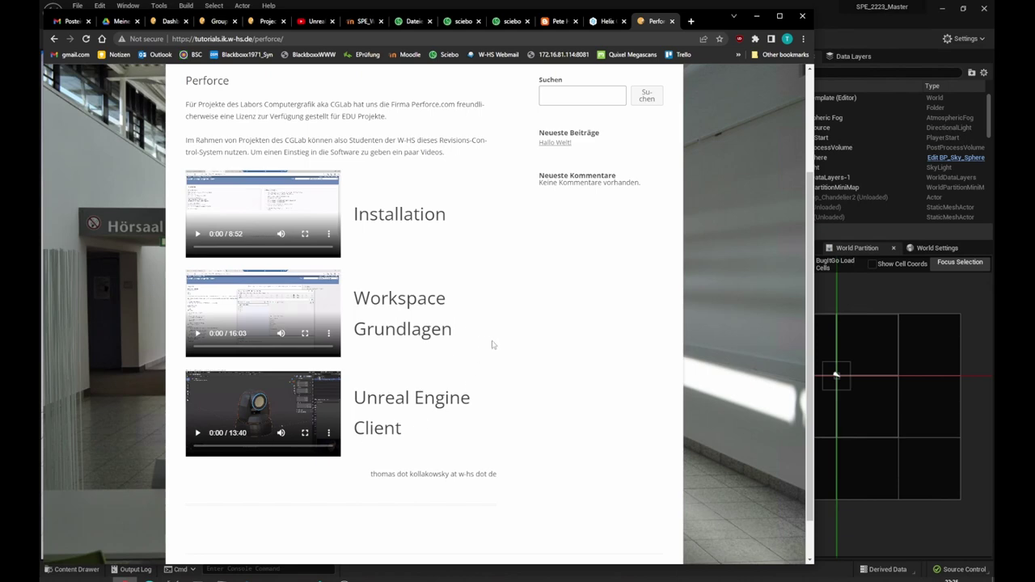
scroll(493, 344, "up", 2)
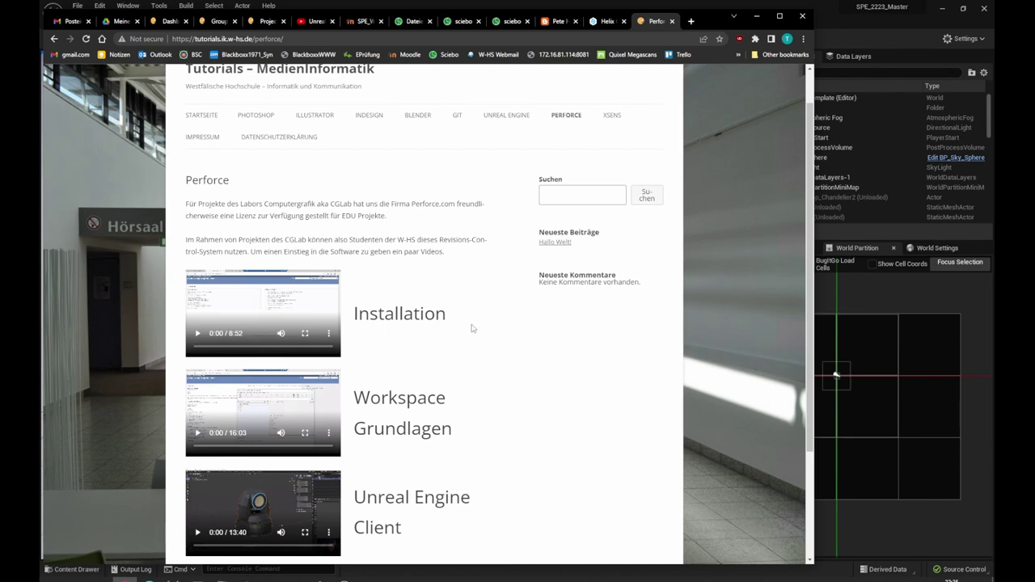
scroll(473, 328, "up", 1)
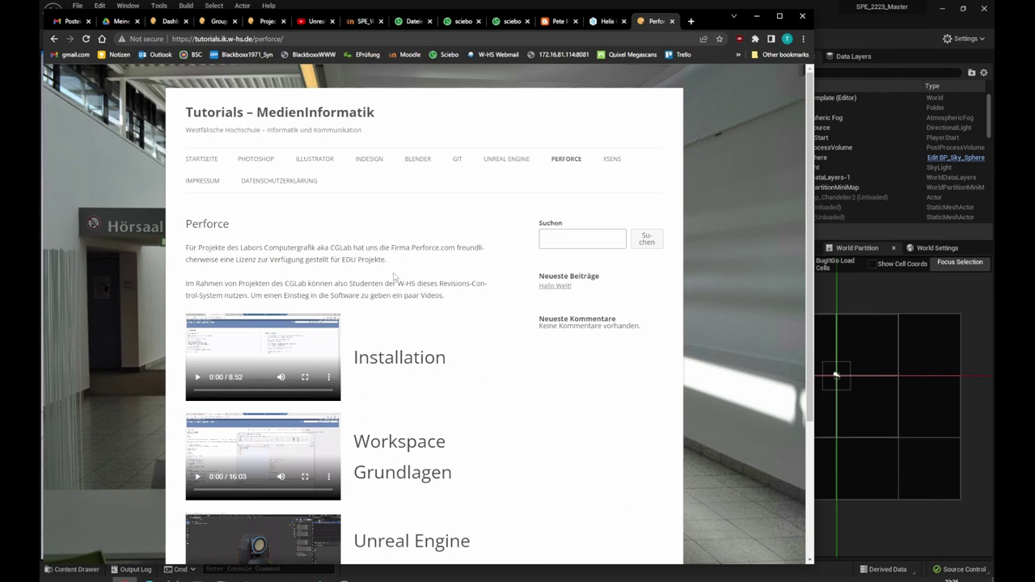
- Visit the Unreal Engine & Git subpage, then browse the Git page from Installation Git to GitLab SSH-Key
left_click(492, 161)
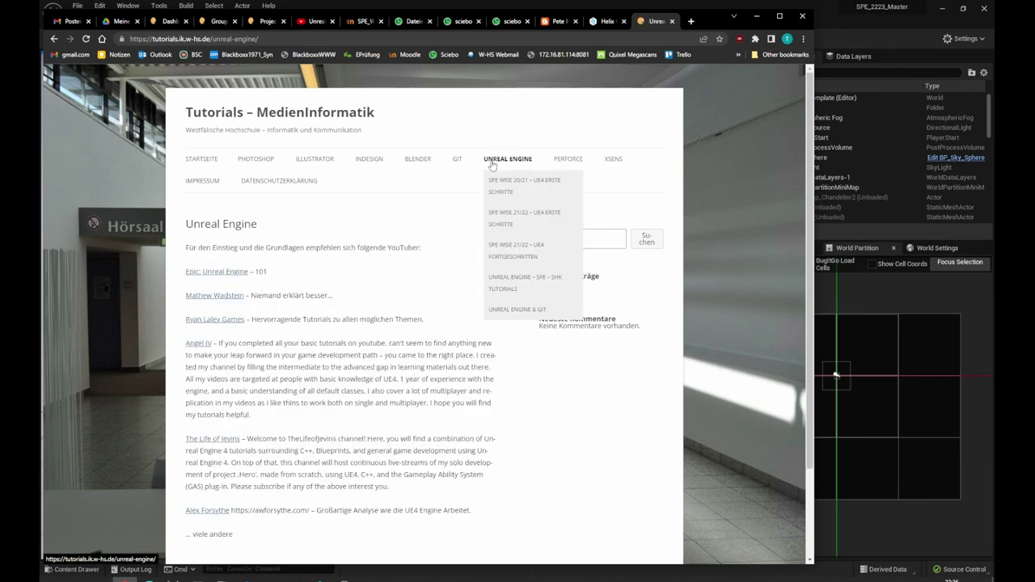
left_click(522, 313)
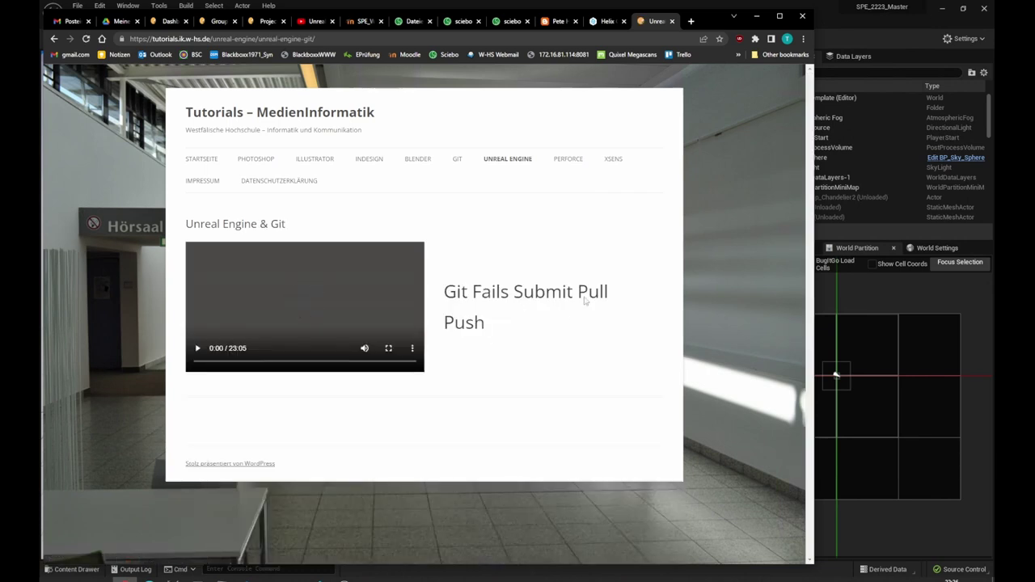
left_click(459, 164)
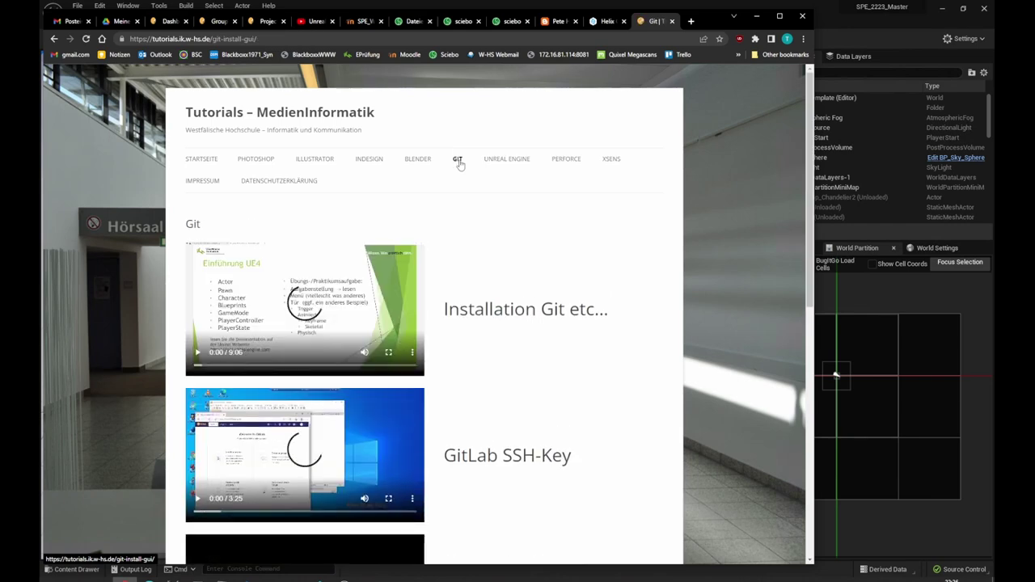
scroll(550, 325, "down", 3)
scroll(550, 325, "down", 3)
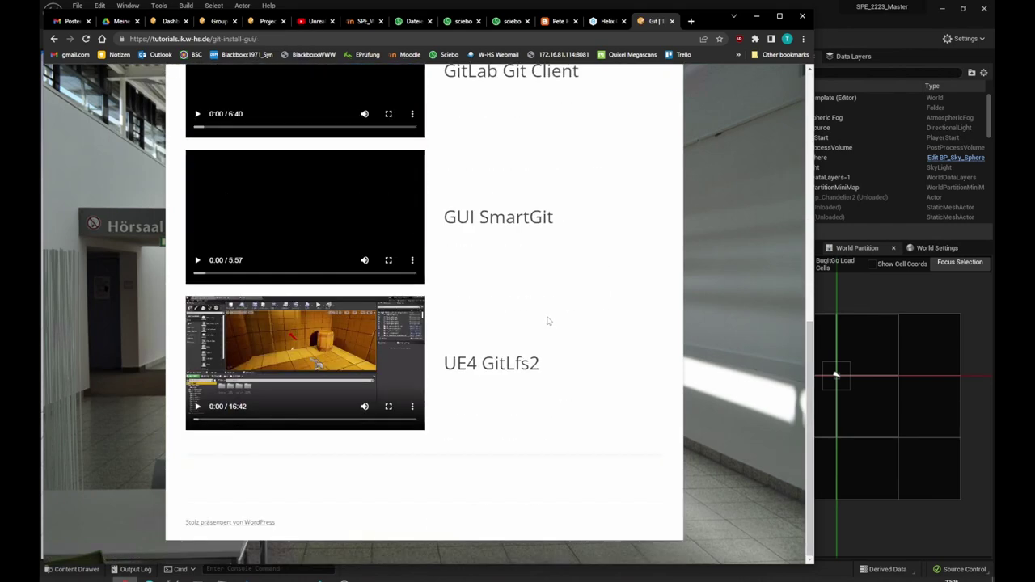
scroll(541, 312, "up", 2)
scroll(541, 312, "up", 2)
scroll(541, 310, "up", 2)
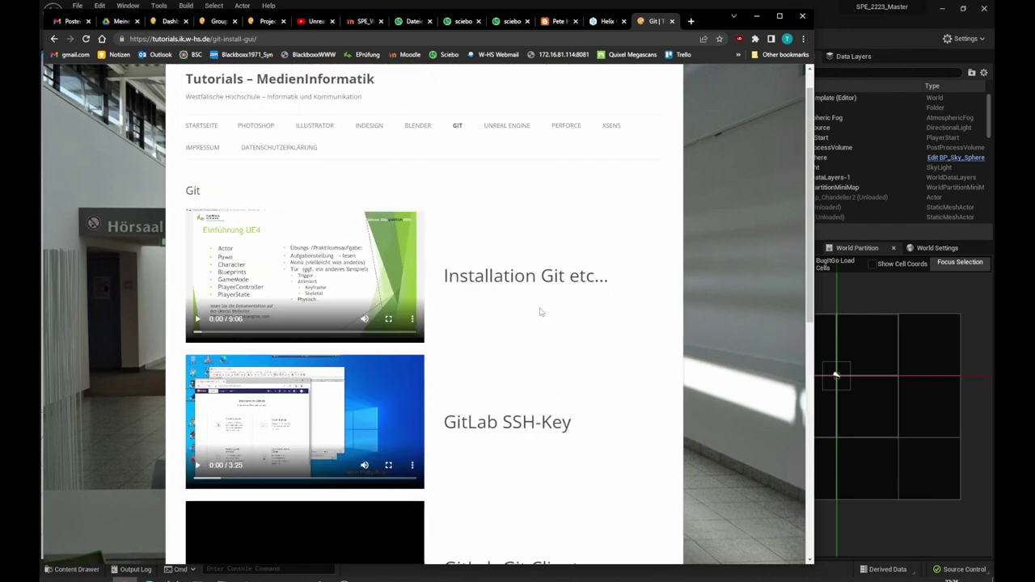
scroll(541, 310, "up", 1)
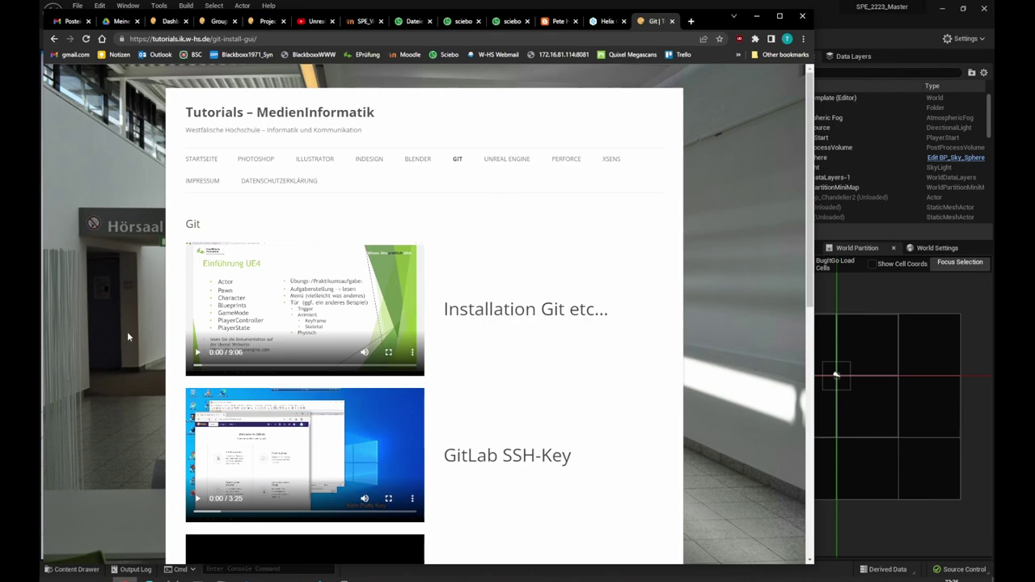